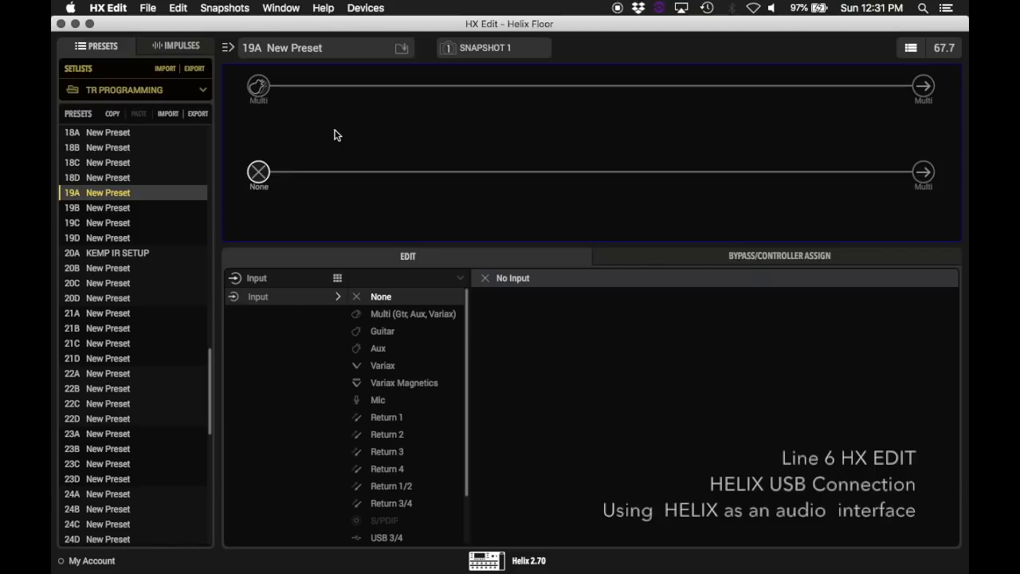
Step: Add a mono Send 1 block on the lower path and set its Dry Thru to -120.0 dB
click(481, 172)
scroll(291, 403, down, 3)
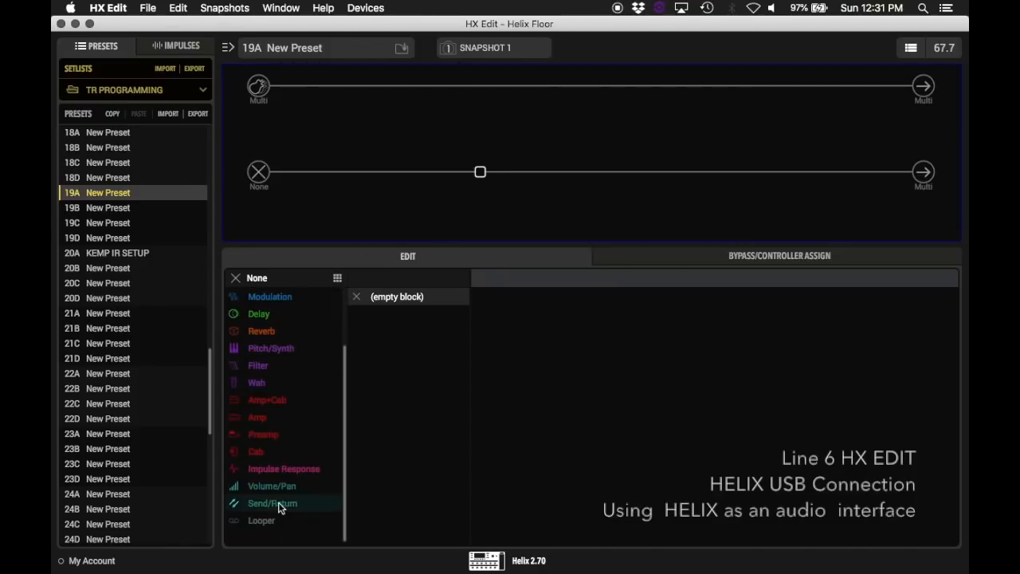
click(272, 503)
click(389, 301)
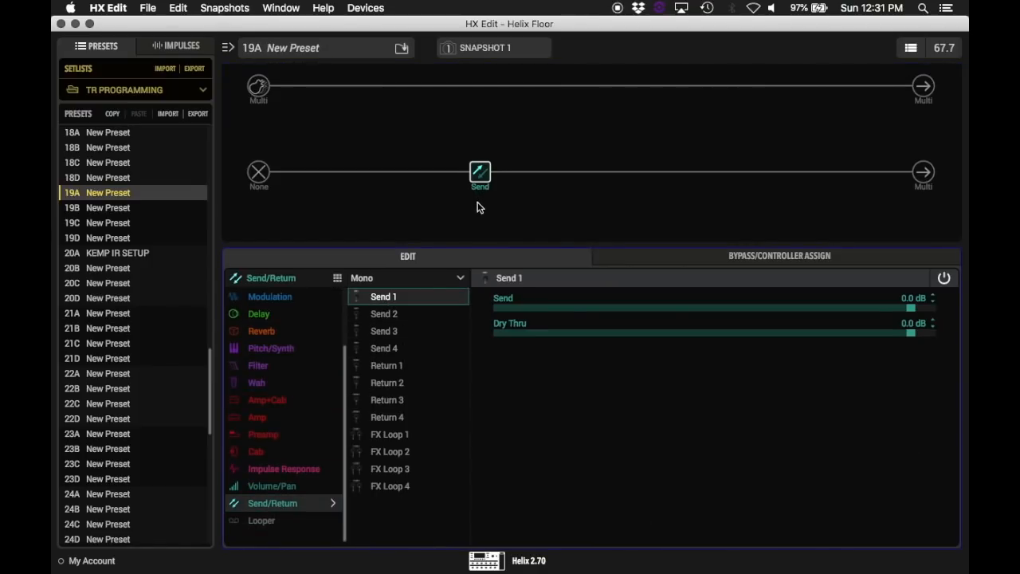
click(911, 332)
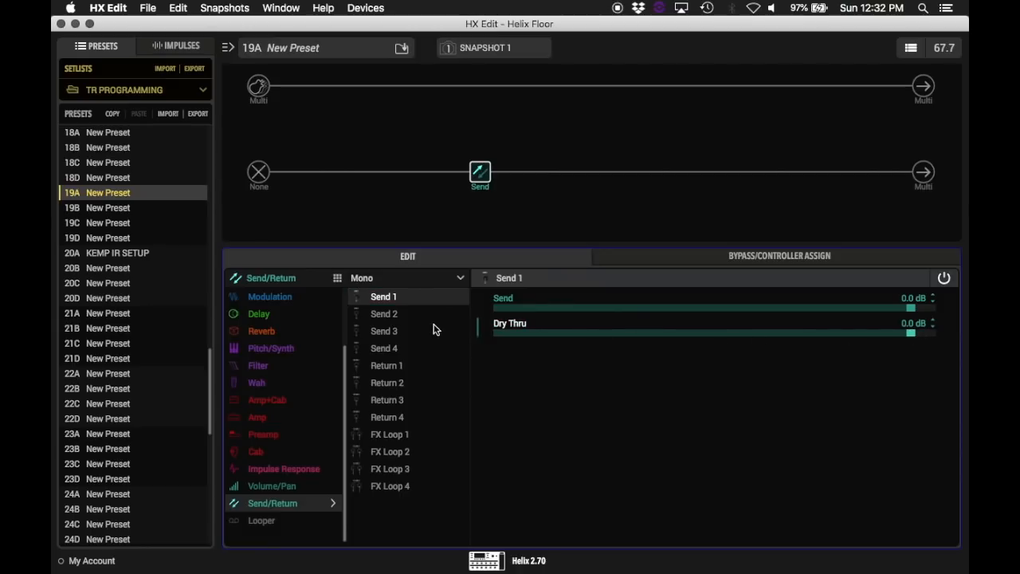
drag(503, 335, 499, 335)
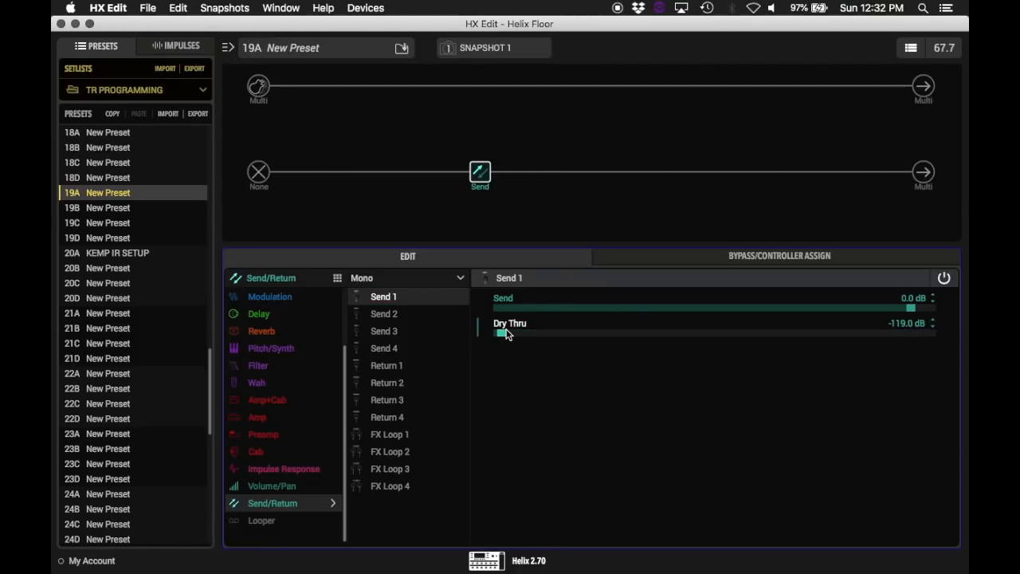
Step: Add a stereo Return 1/2 block directly after the Send block on the lower path
click(553, 172)
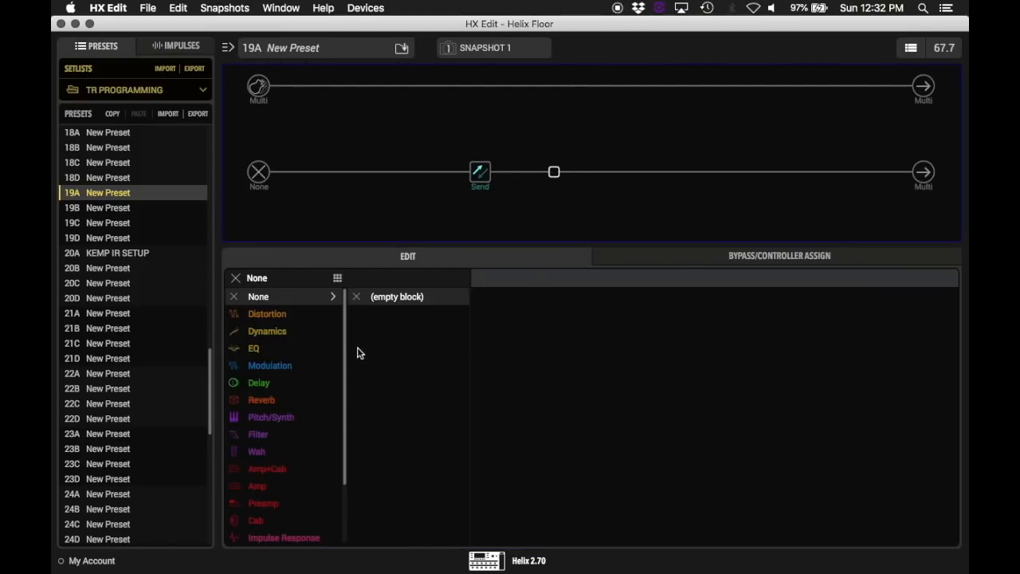
scroll(314, 478, down, 3)
click(279, 503)
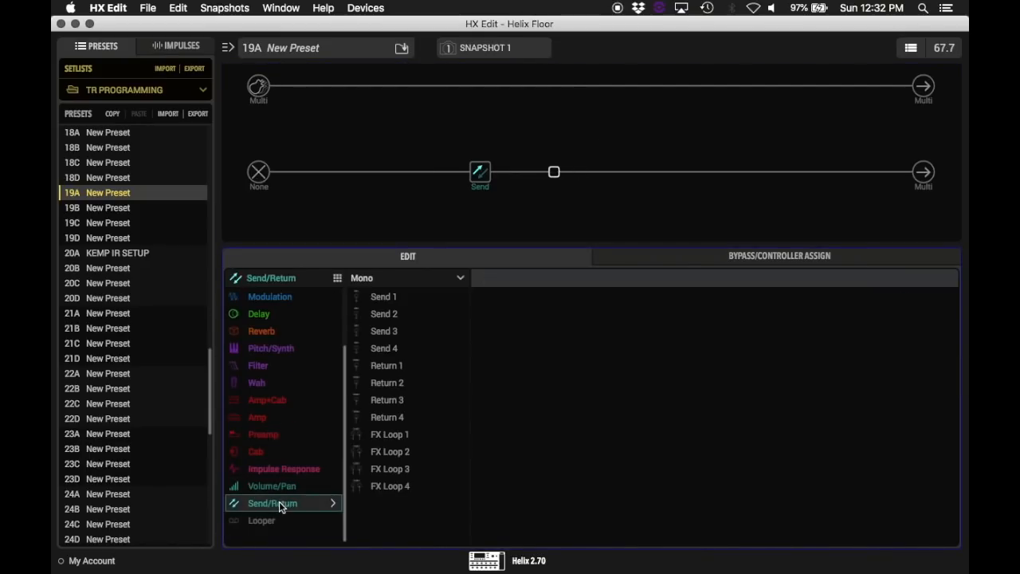
click(412, 278)
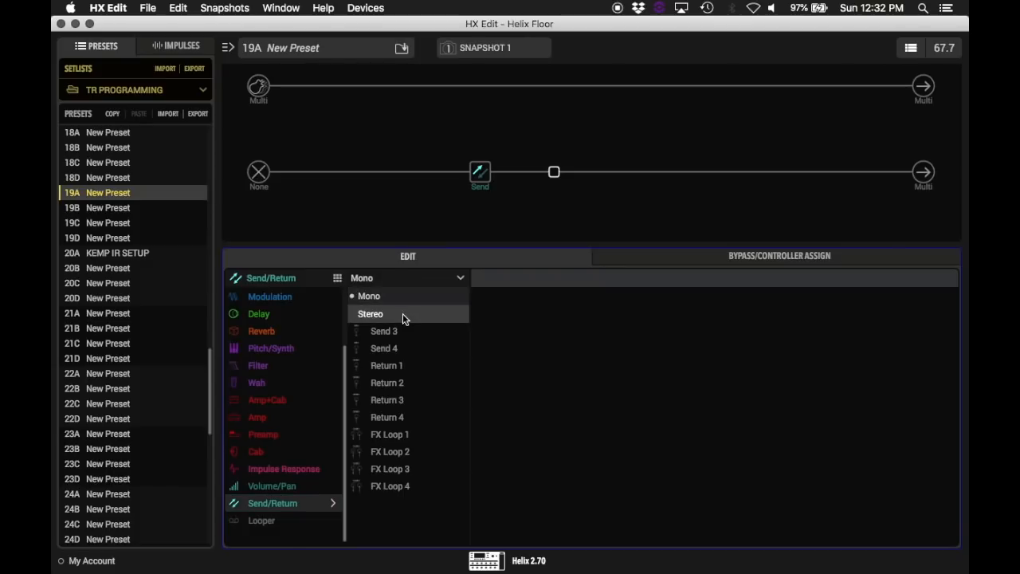
click(402, 313)
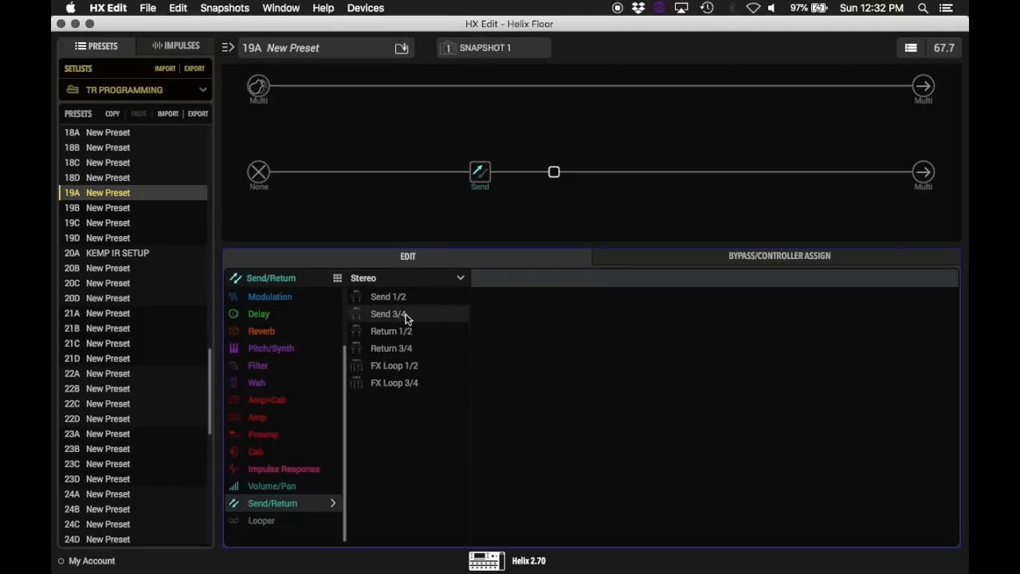
click(404, 331)
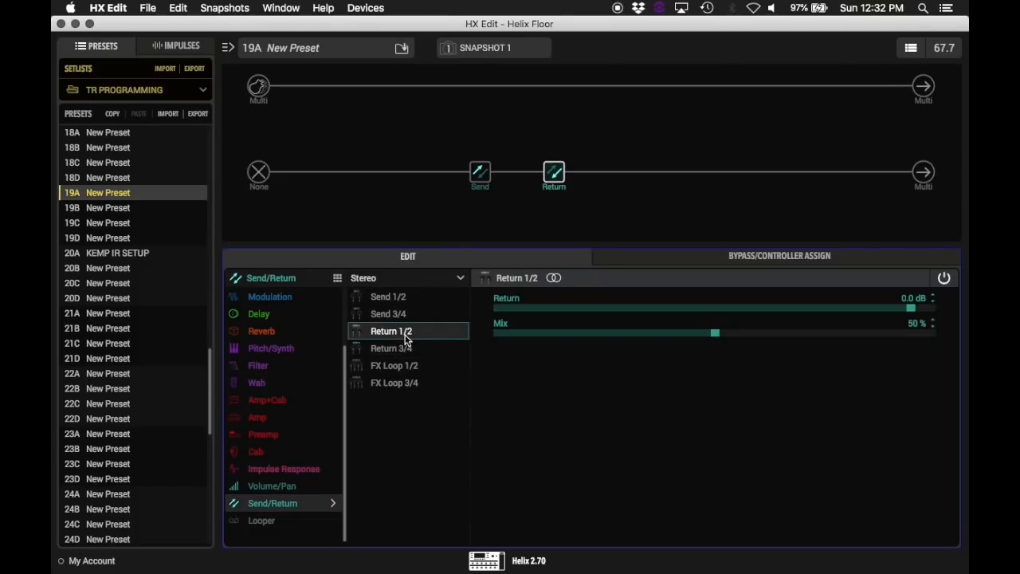
mouse_move(552, 177)
Step: Check both path inputs and route the upper path's output to Path 2A
click(259, 172)
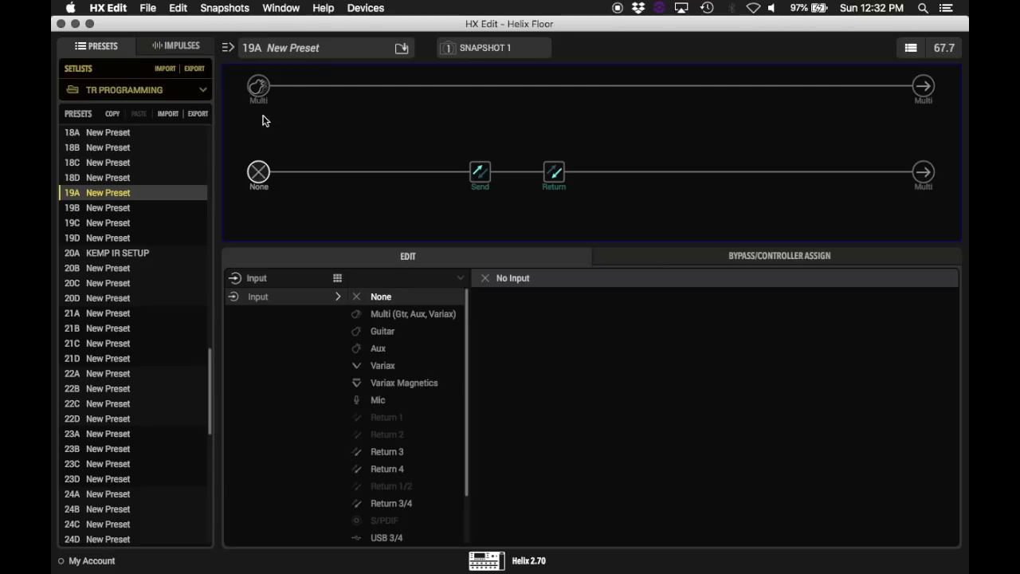
click(257, 90)
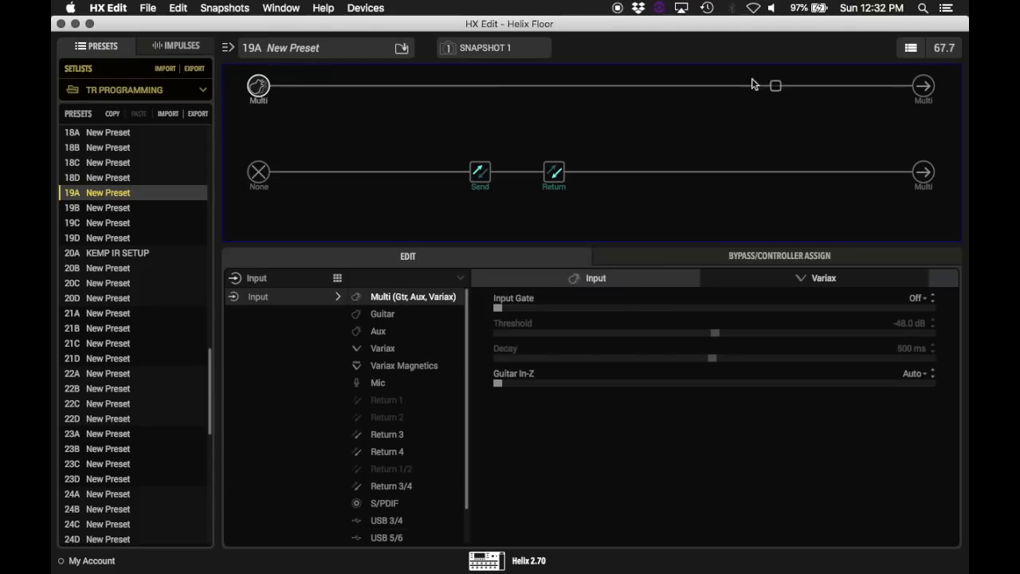
click(920, 87)
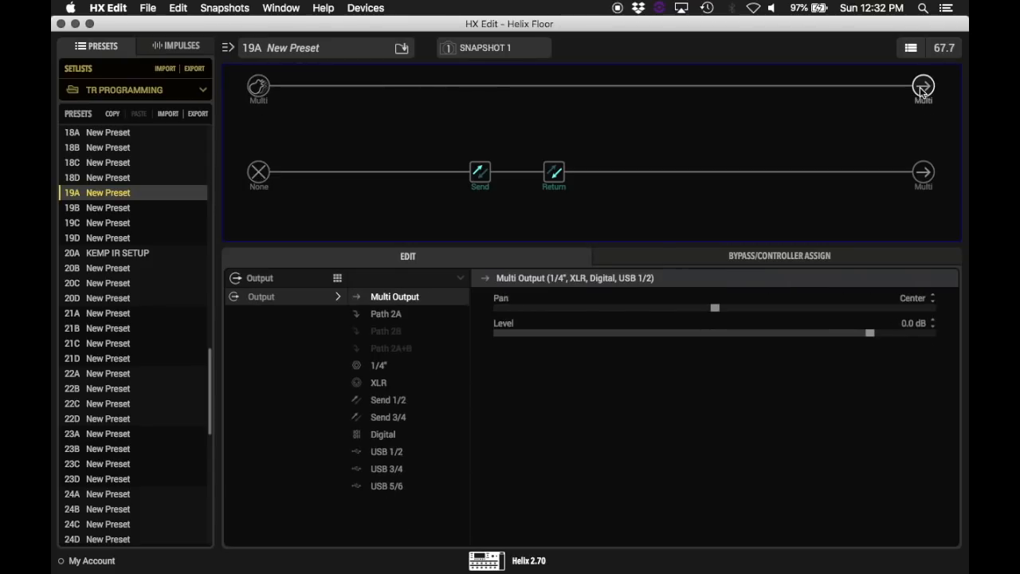
click(412, 314)
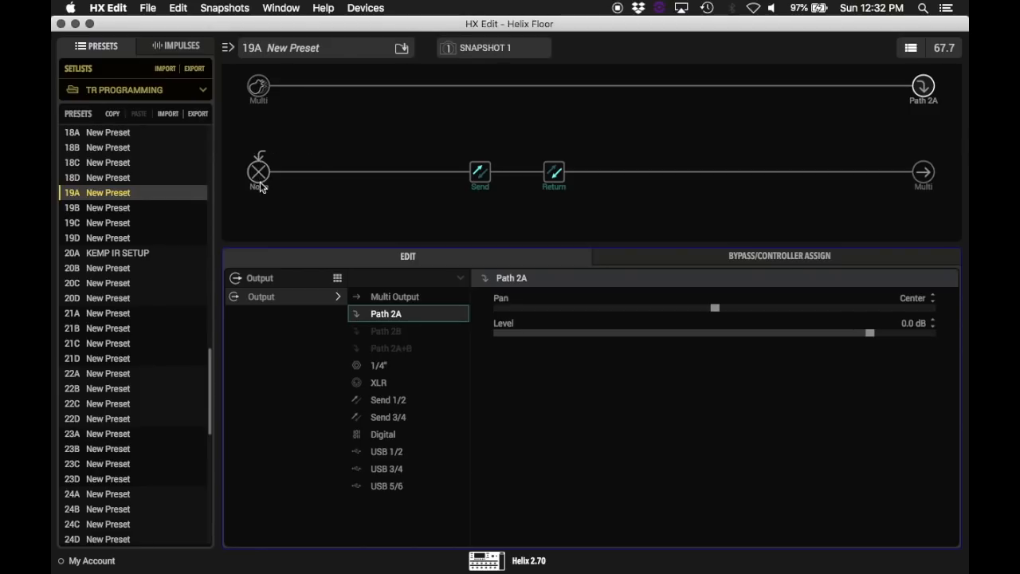
Step: Set the lower path's output to USB 1/2 and the upper path's output to XLR
click(925, 180)
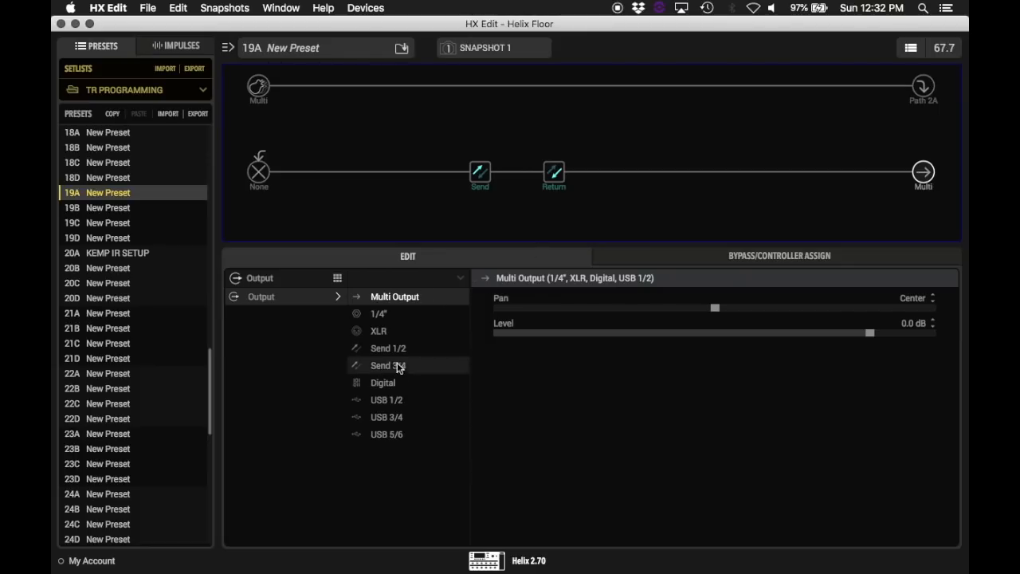
click(396, 405)
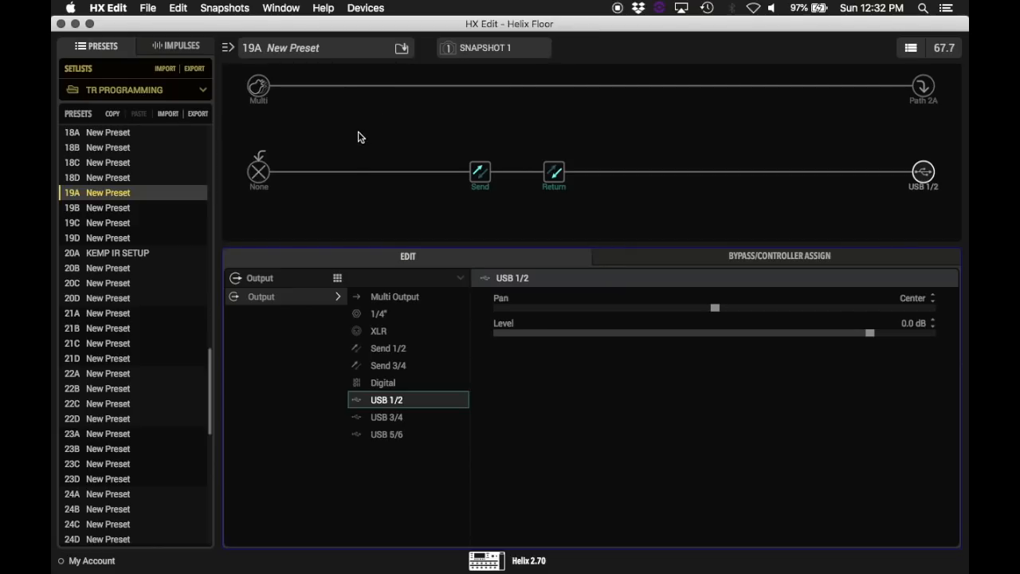
click(922, 88)
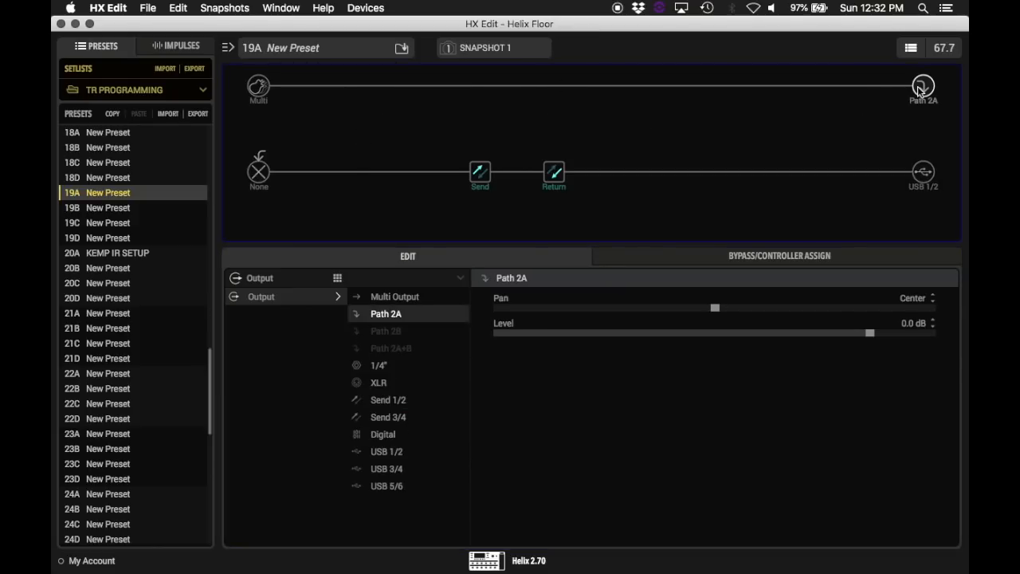
click(391, 383)
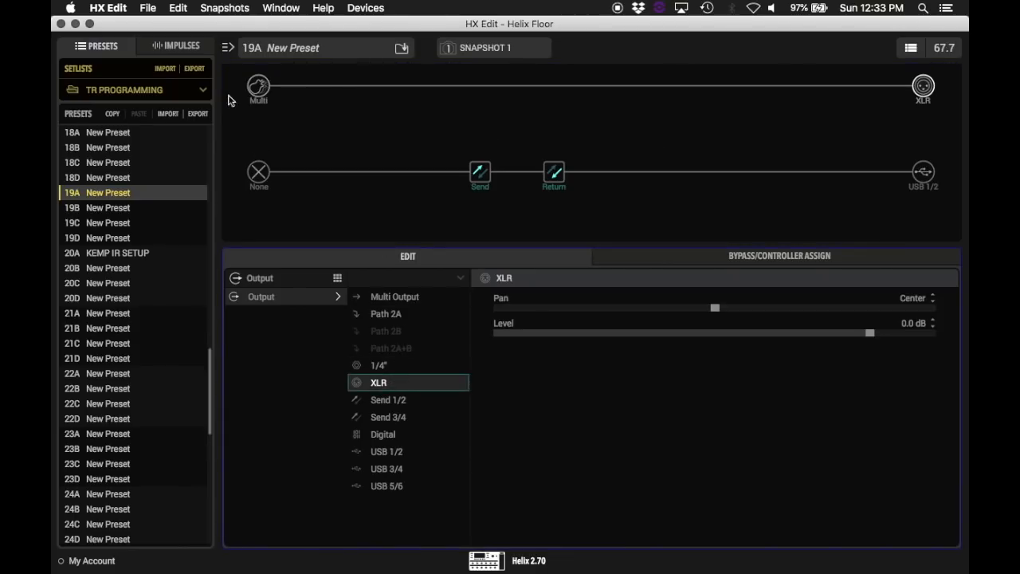
Step: Set the lower path's input to USB 3/4
click(259, 178)
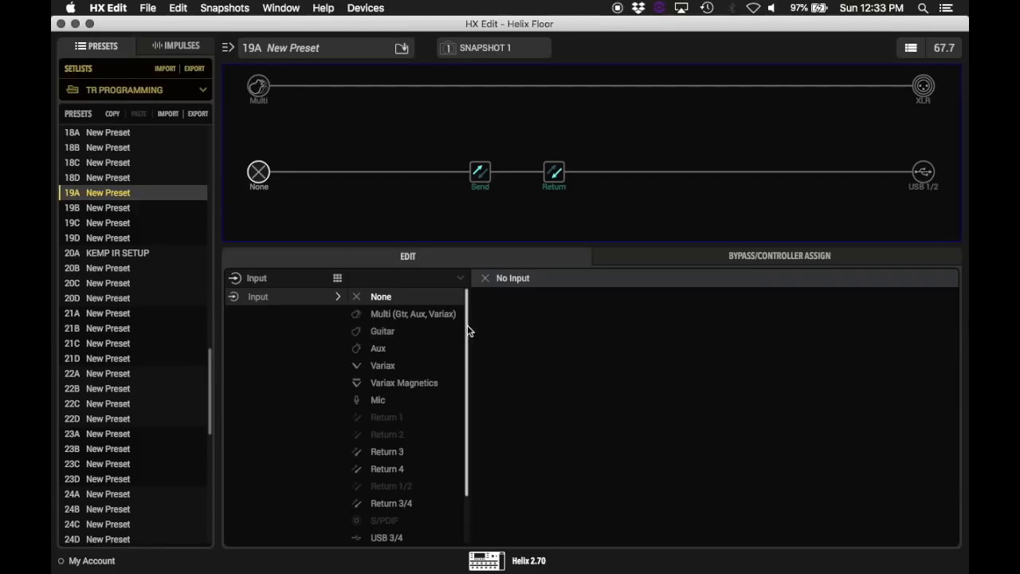
scroll(467, 383, down, 3)
click(387, 486)
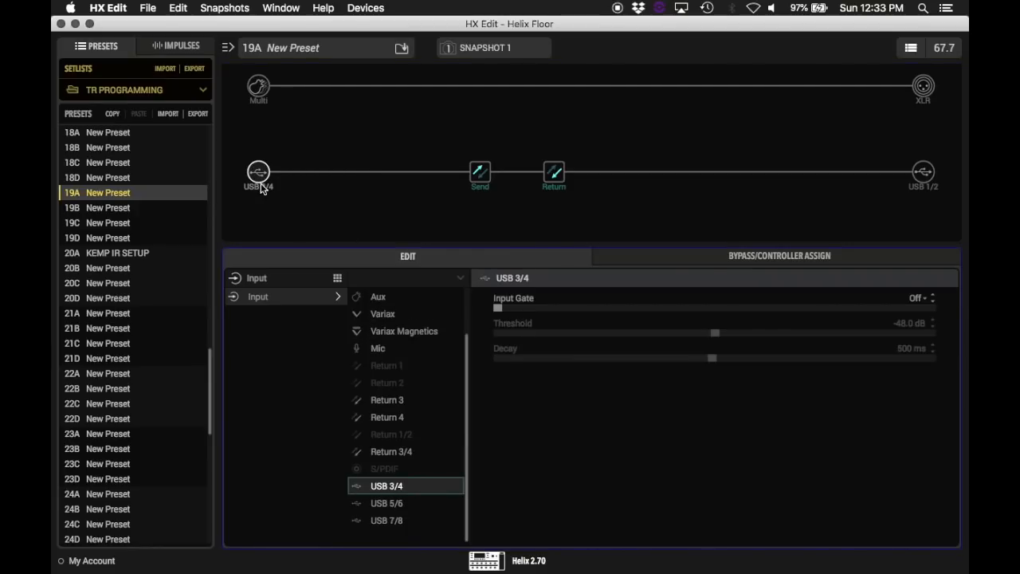
mouse_move(471, 188)
Step: Find and switch to Impulse Response Utility with a system search for IMPUL
mouse_move(715, 567)
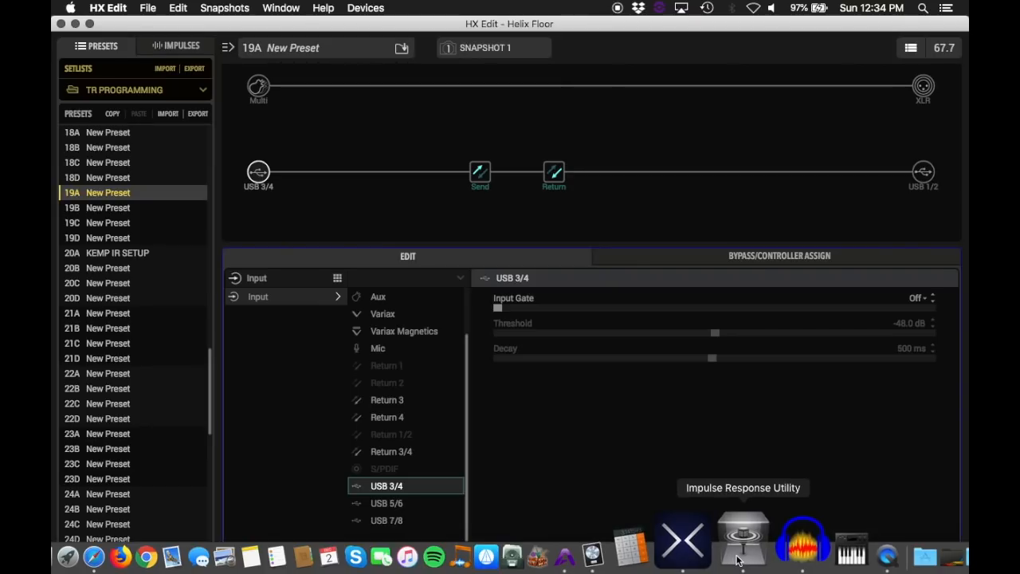
click(922, 9)
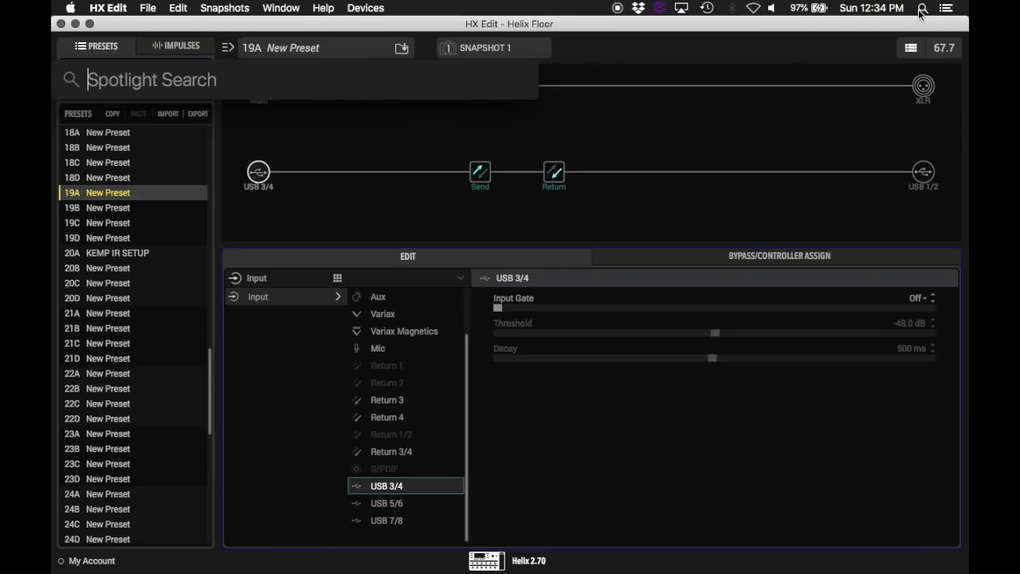
text(IMPUL)
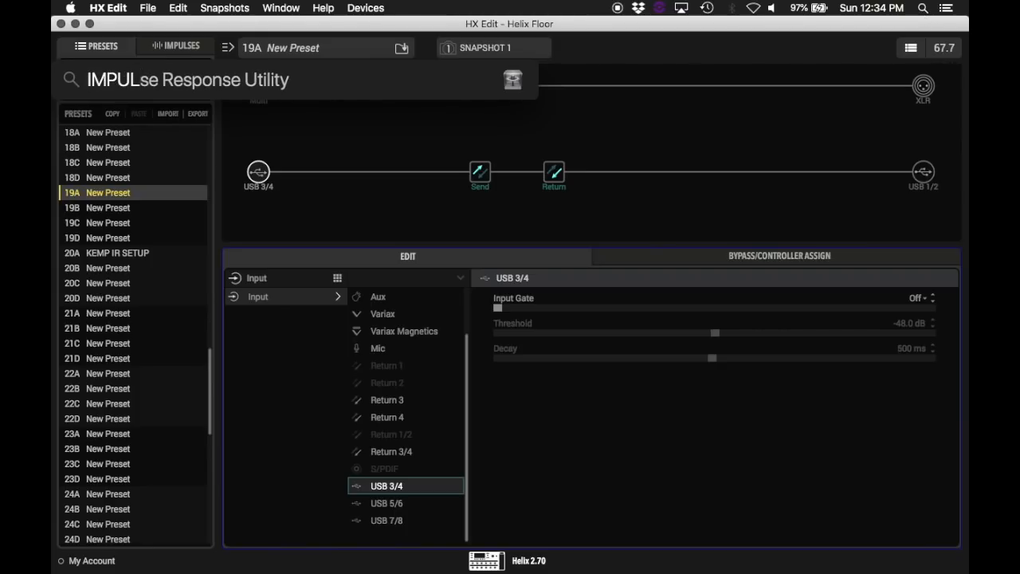
key(Return)
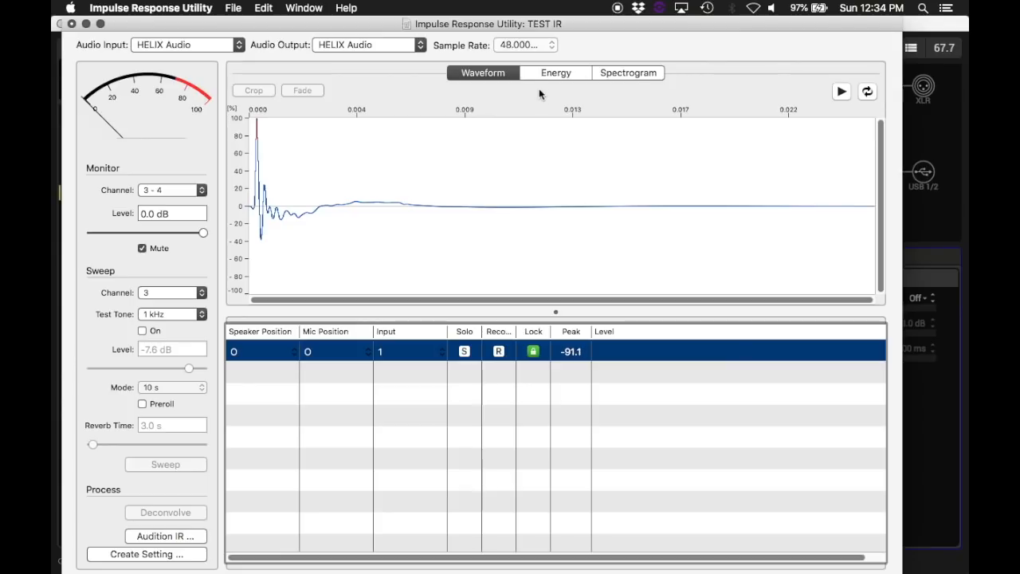
Step: Create a new project with the Mono track layout of one speaker position and one mic position
click(233, 9)
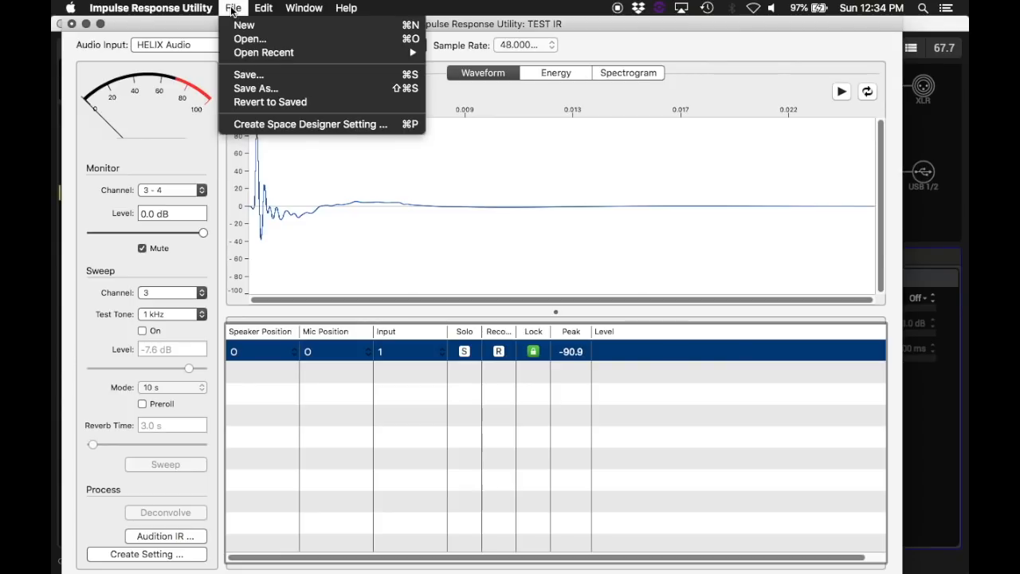
click(238, 24)
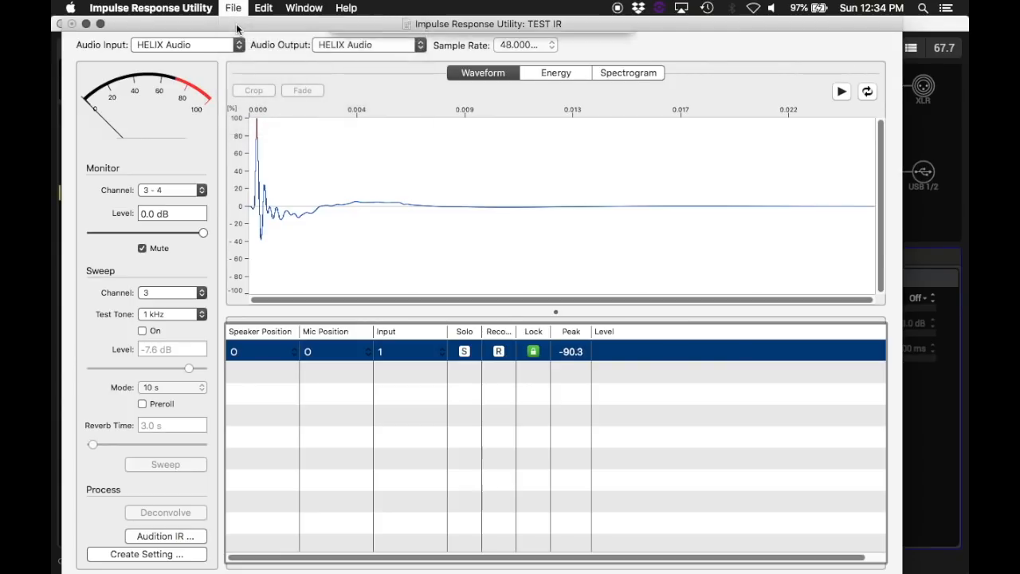
click(512, 103)
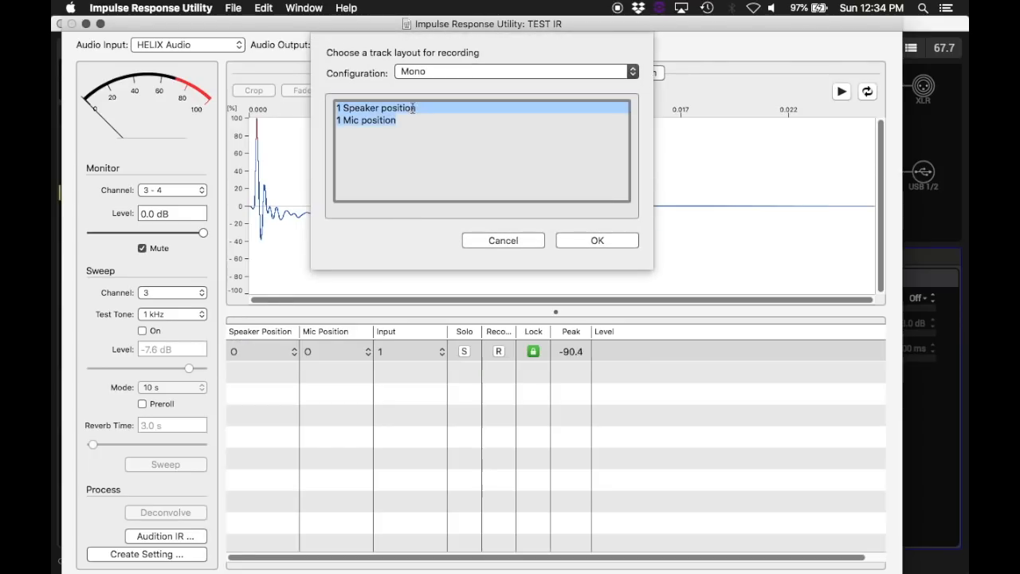
click(599, 241)
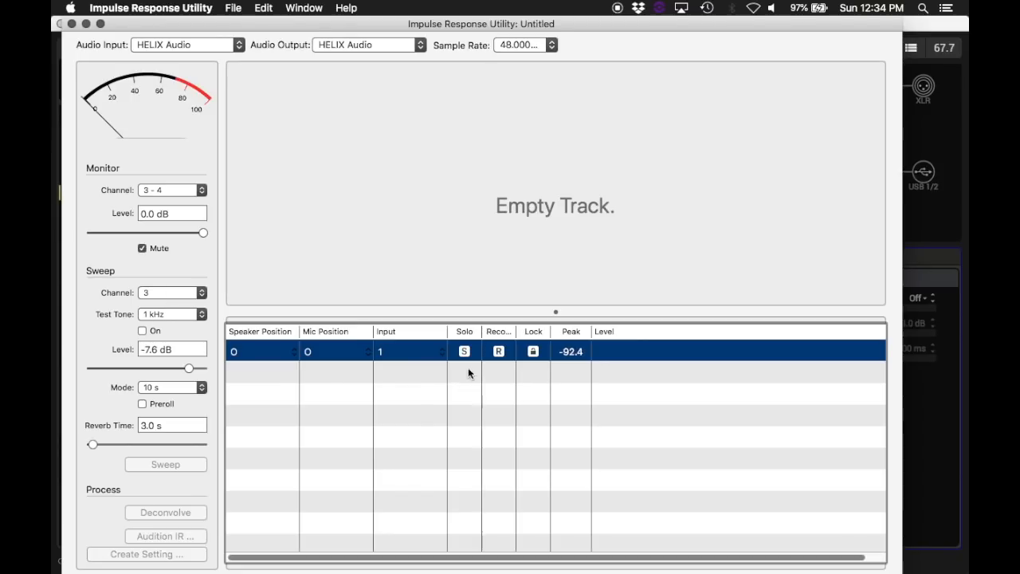
Step: Arm the track for recording and check its input level by briefly playing the 1 kHz test tone
click(499, 352)
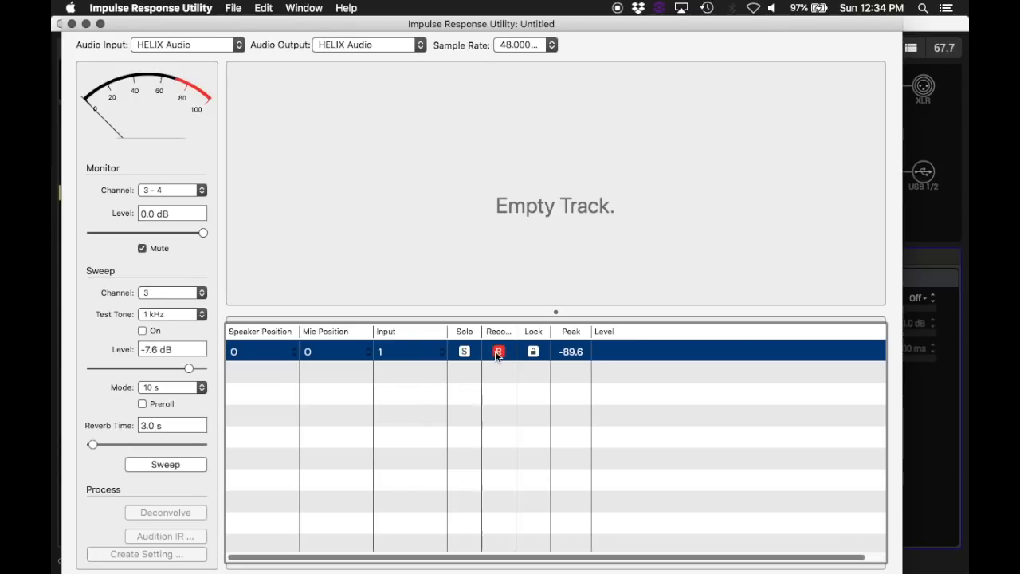
click(142, 331)
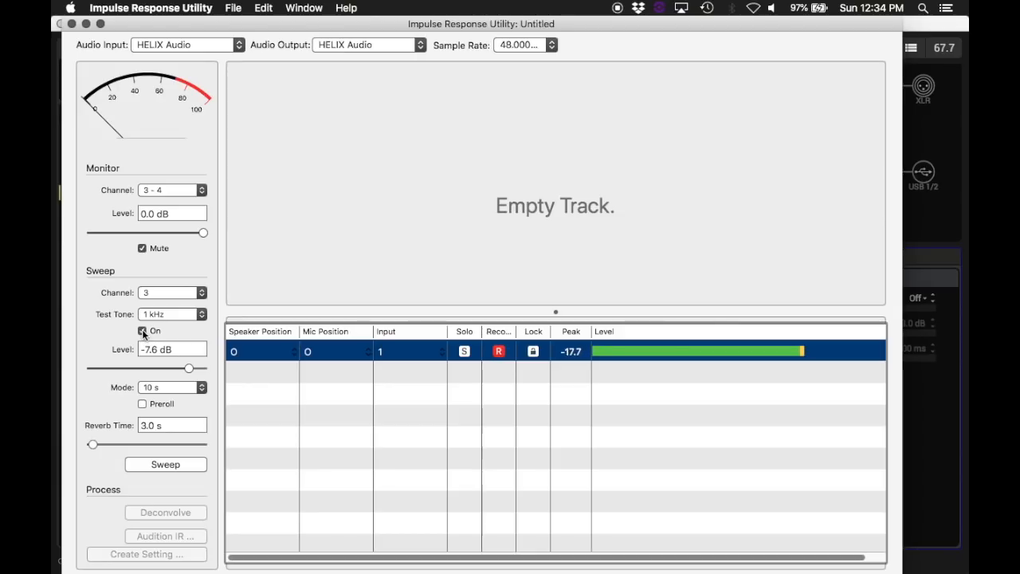
click(142, 330)
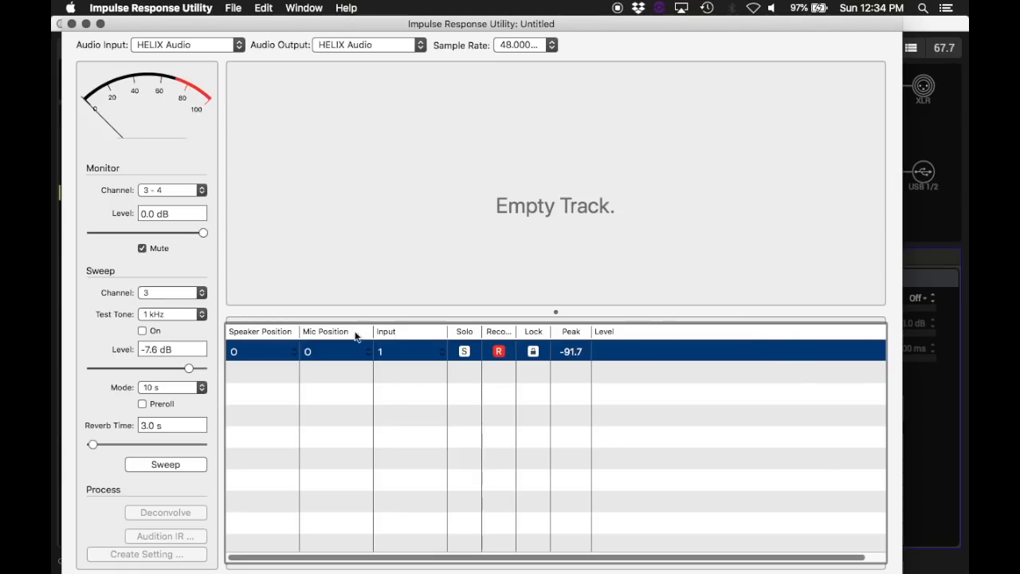
Step: Record the 10 s sweep and save the project on the Desktop as TEST IR, replacing the existing file
click(165, 465)
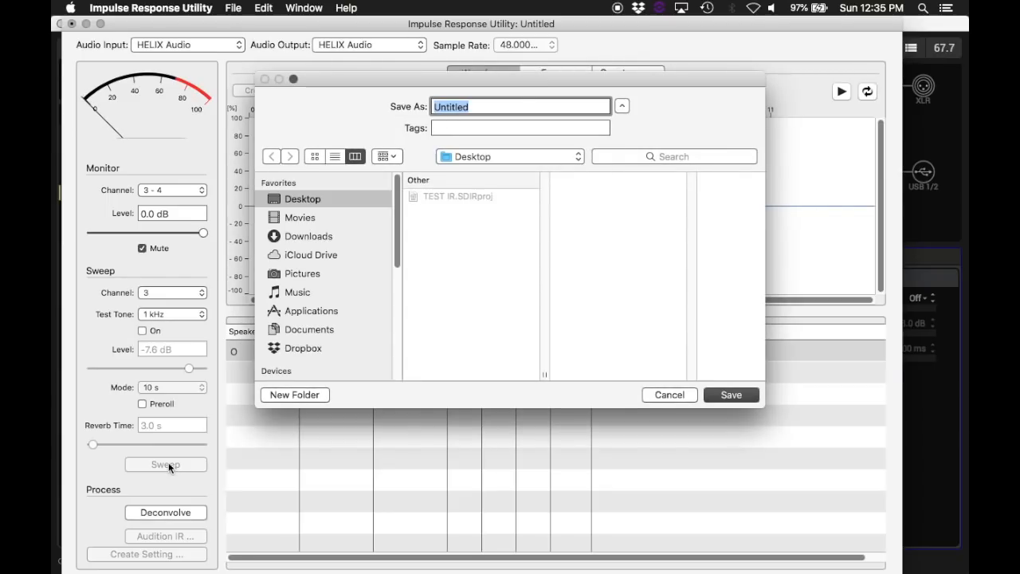
text(TEST IR)
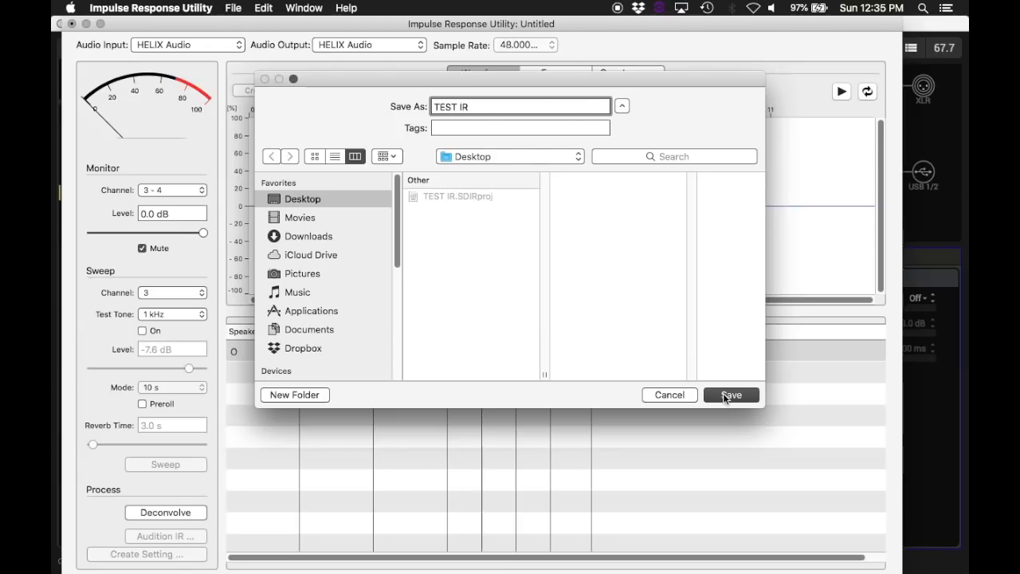
click(725, 395)
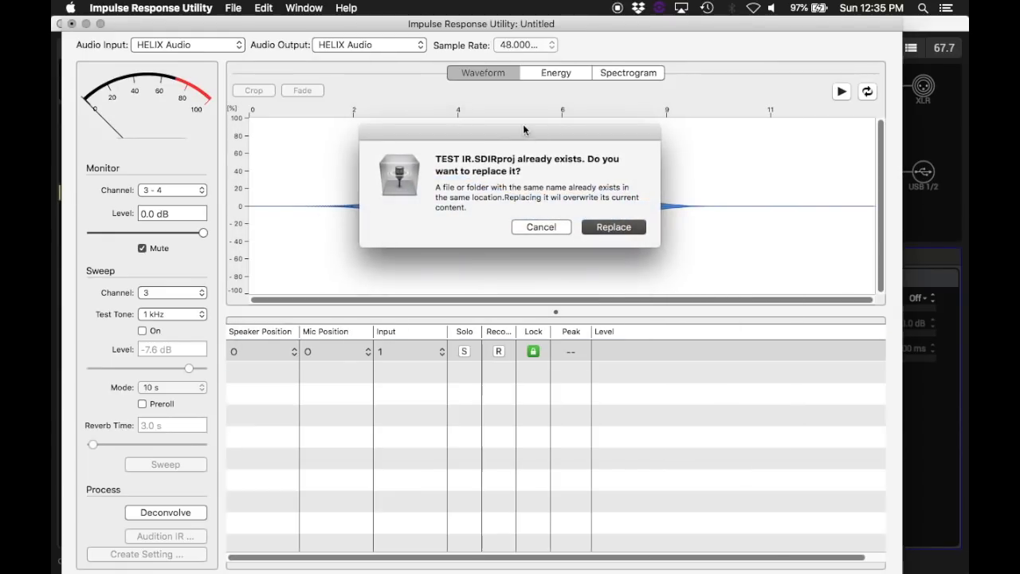
click(612, 227)
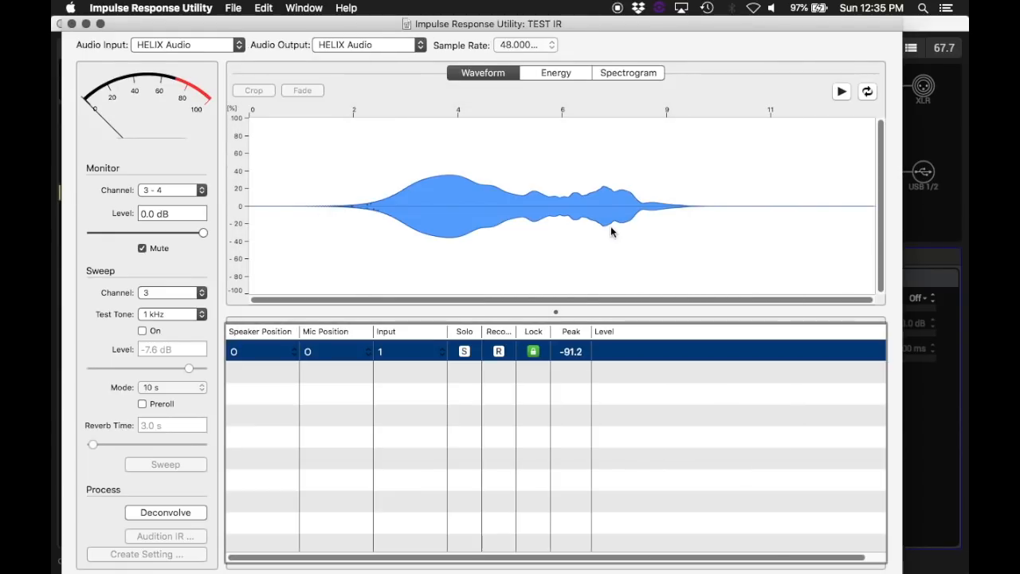
Step: Deconvolve the recorded sweep into an impulse response
click(183, 514)
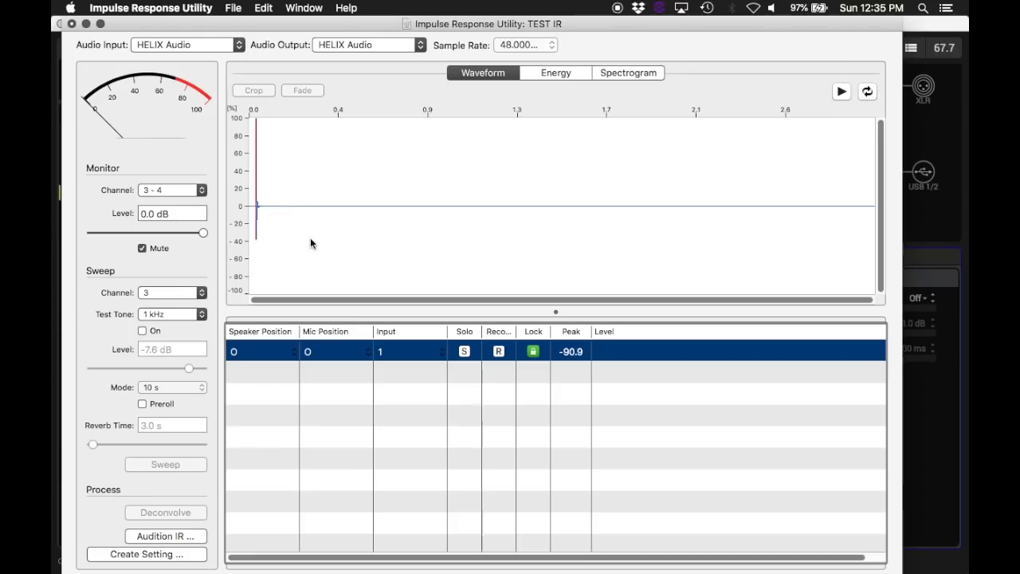
Step: Crop the impulse response from just before its initial spike to a length of about 2414 samples, removing the leading silence and long tail
scroll(288, 244, up, 10)
scroll(301, 279, down, 5)
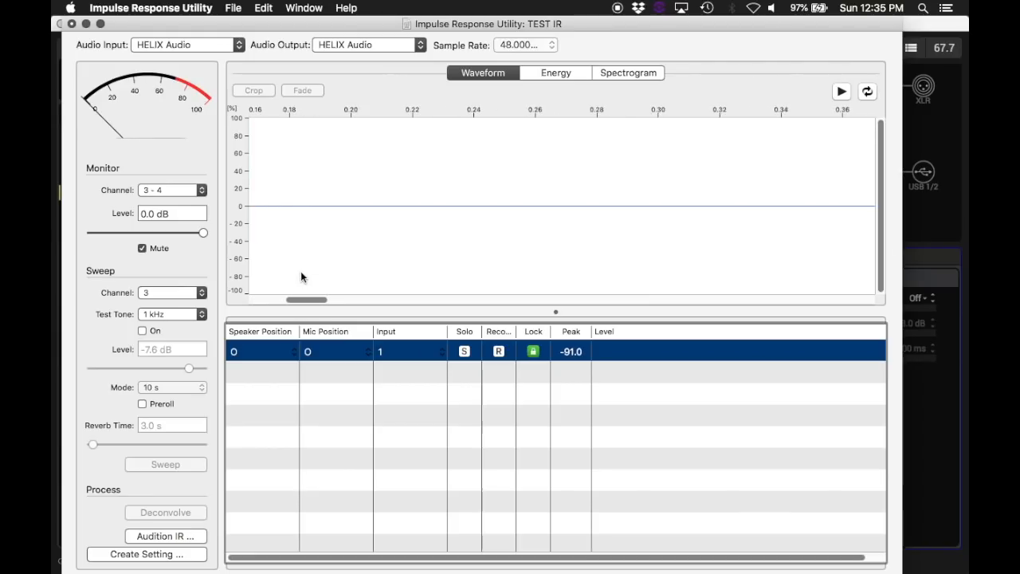
drag(311, 301, 267, 302)
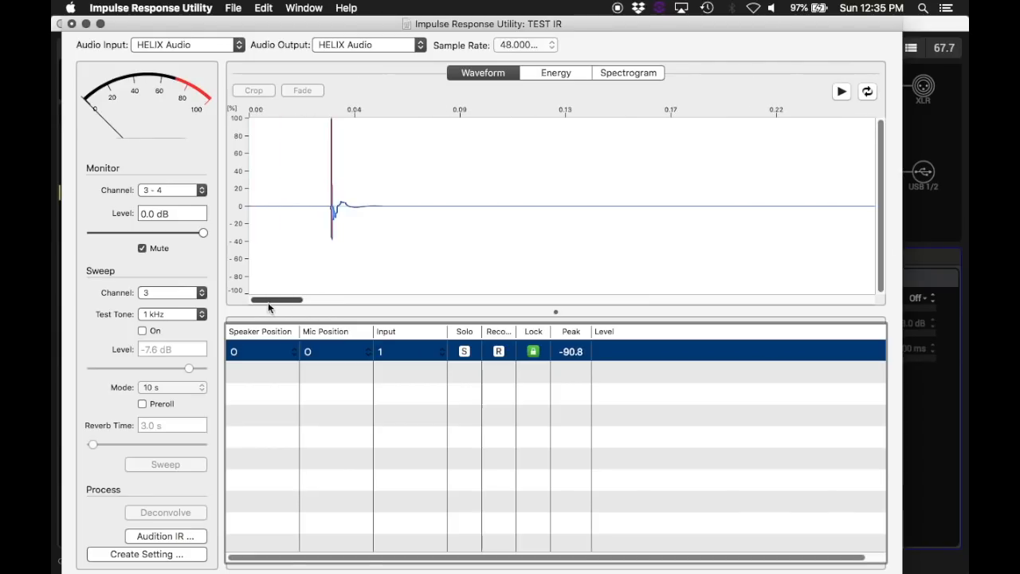
scroll(321, 216, up, 1)
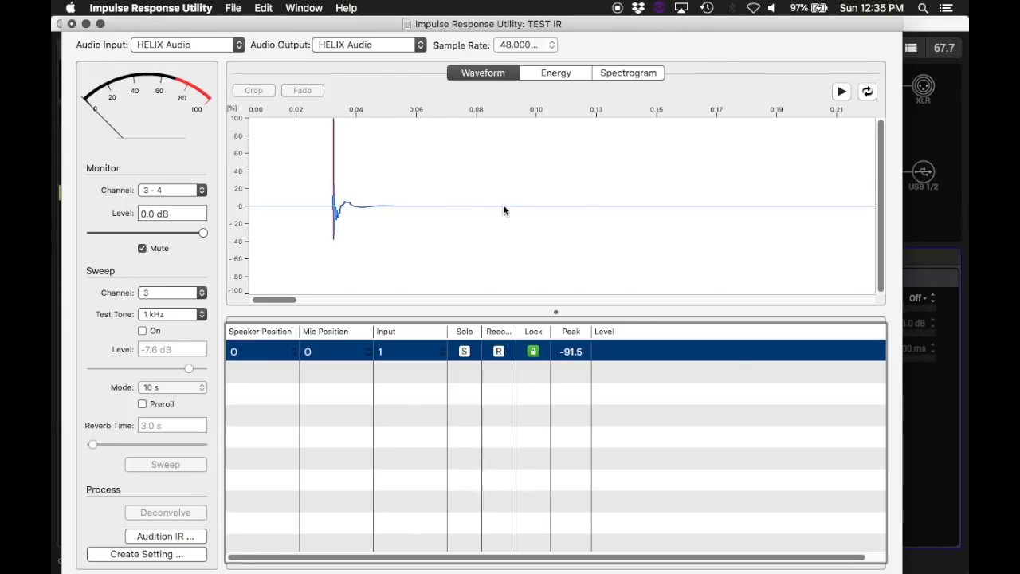
scroll(322, 215, up, 2)
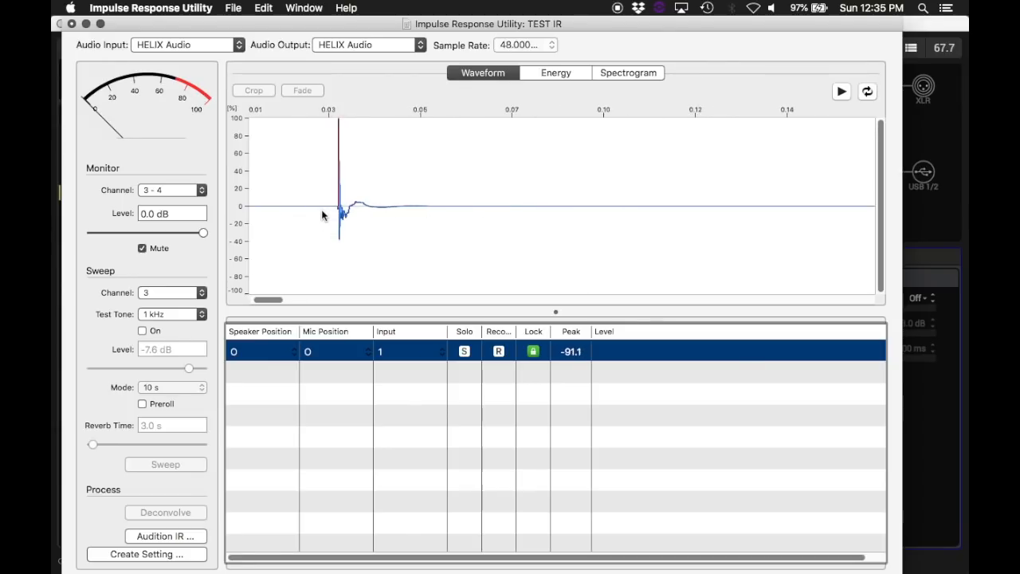
scroll(322, 215, up, 1)
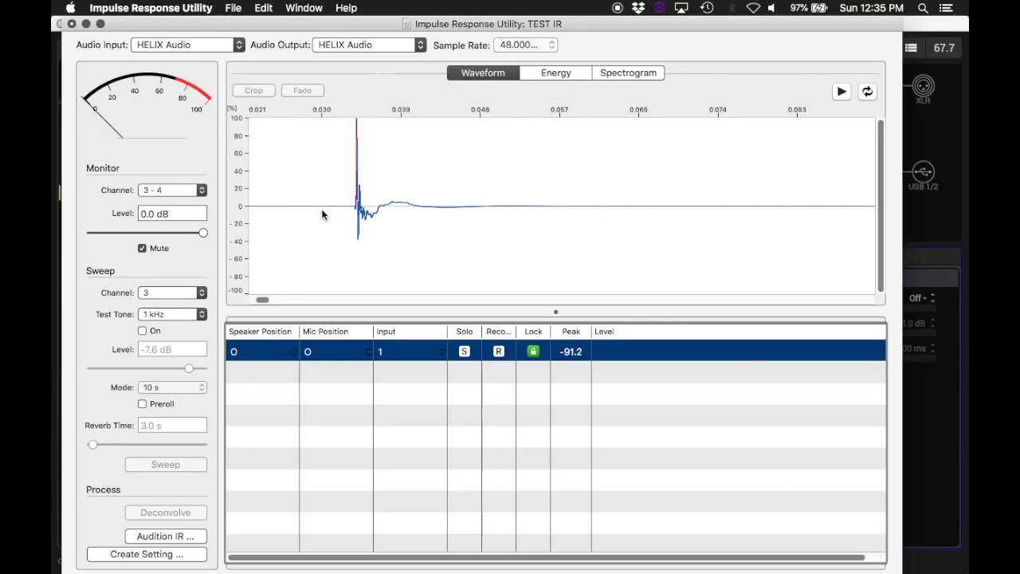
drag(355, 207, 802, 226)
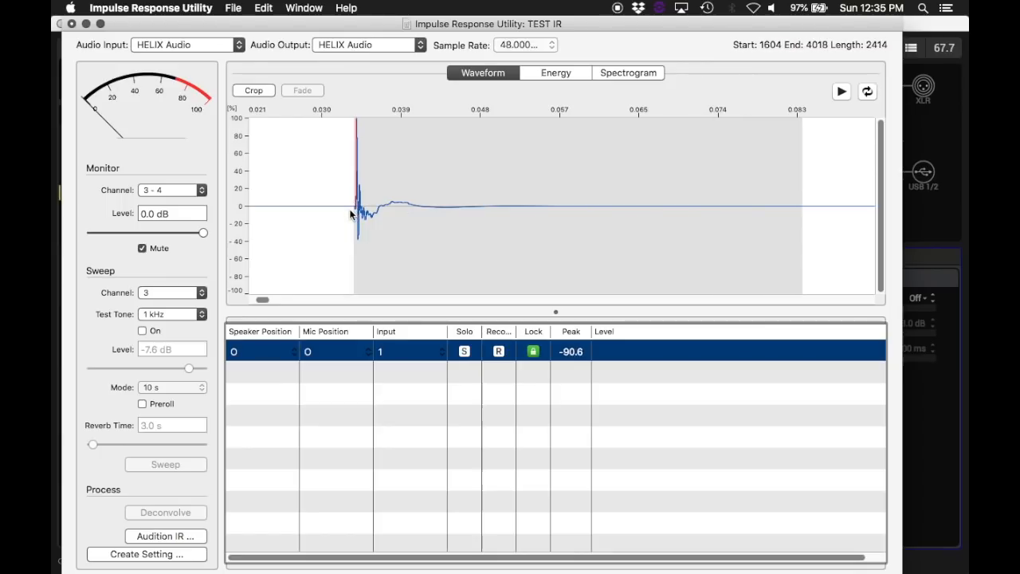
scroll(350, 215, up, 5)
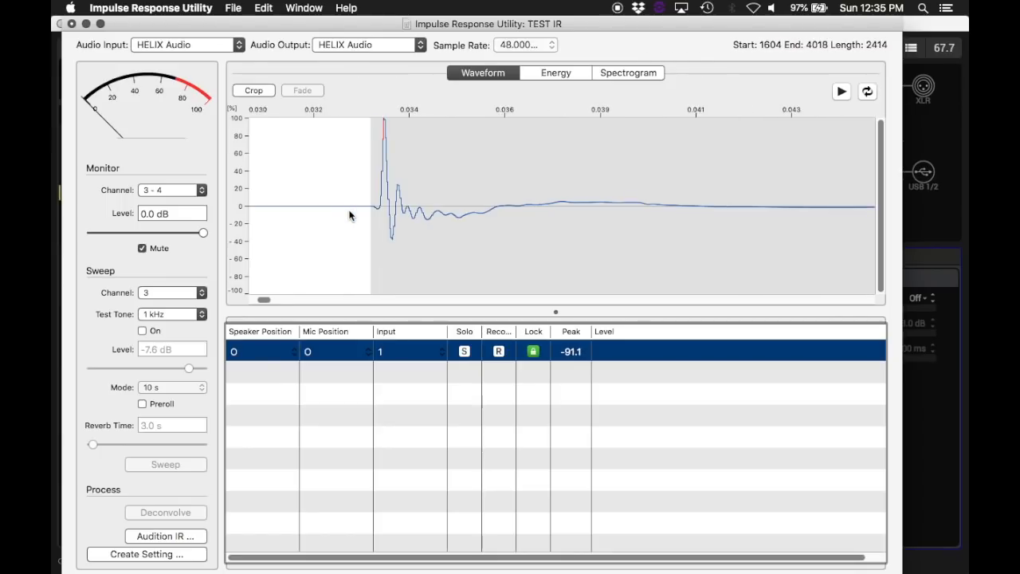
scroll(350, 215, down, 8)
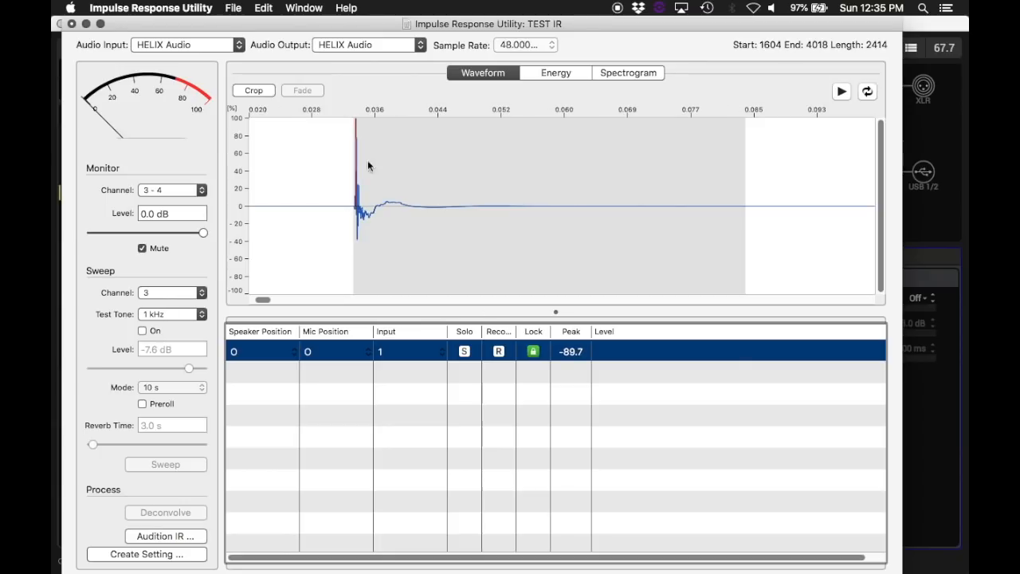
click(257, 89)
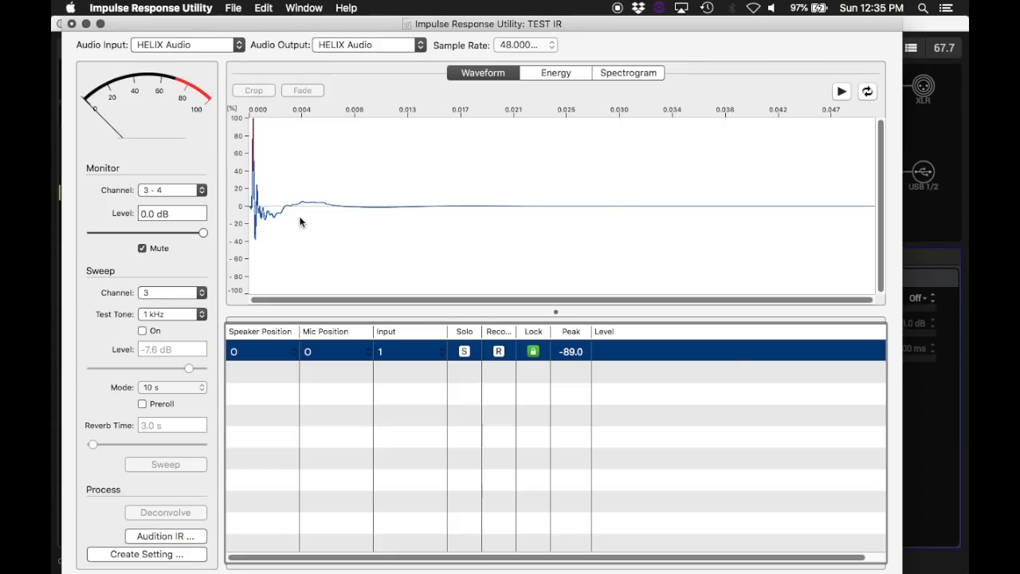
Step: Create a Space Designer setting from the cropped impulse response, named TEST IR KEMPER
click(153, 554)
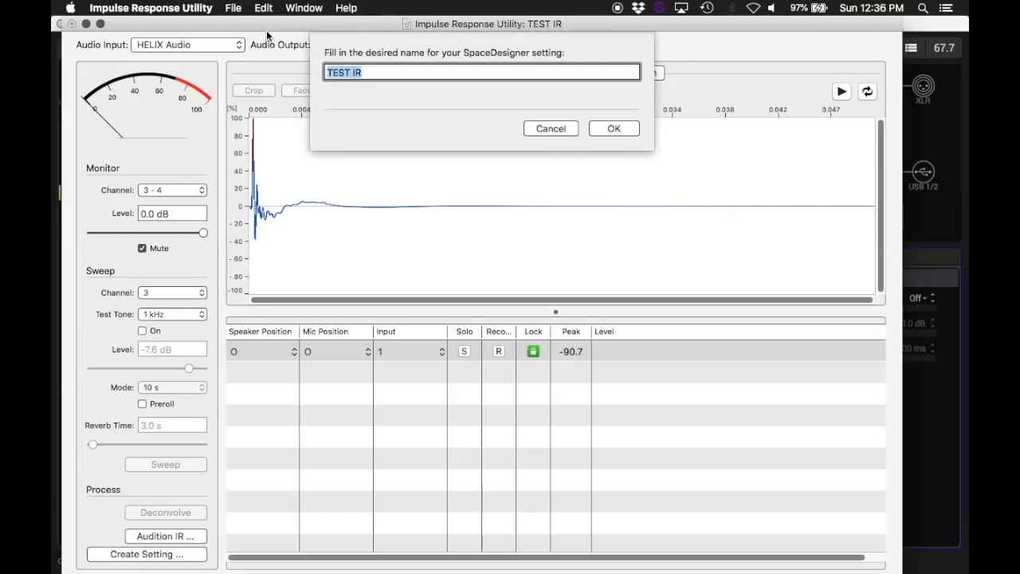
key(BackSpace)
text(TEST IR KEMPER)
key(super+a)
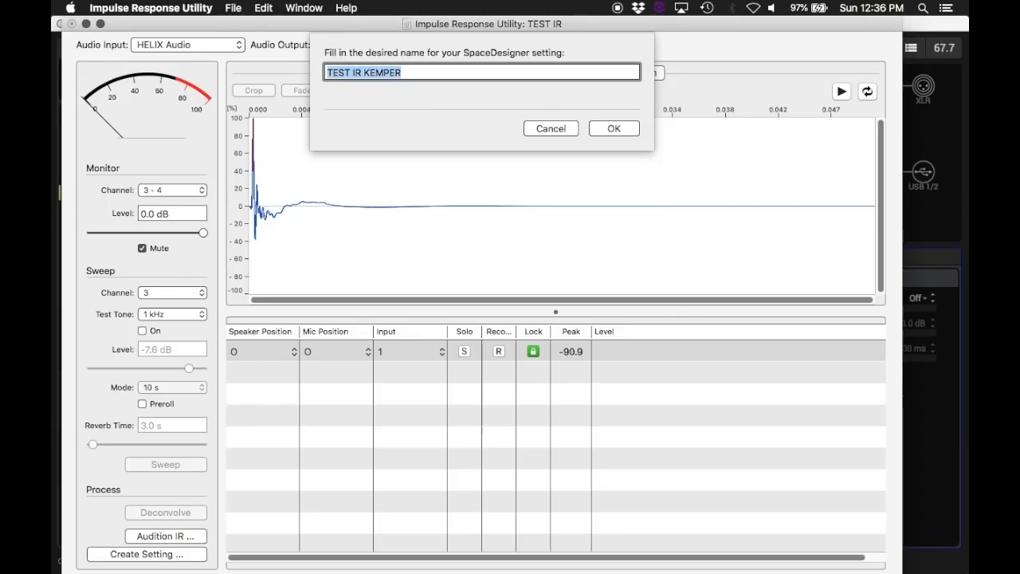
click(613, 129)
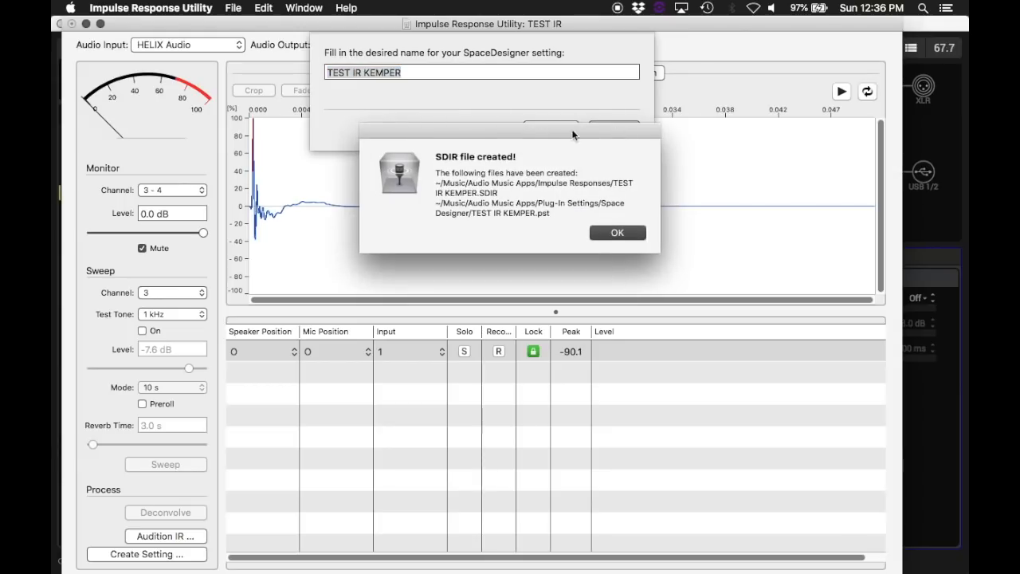
click(618, 232)
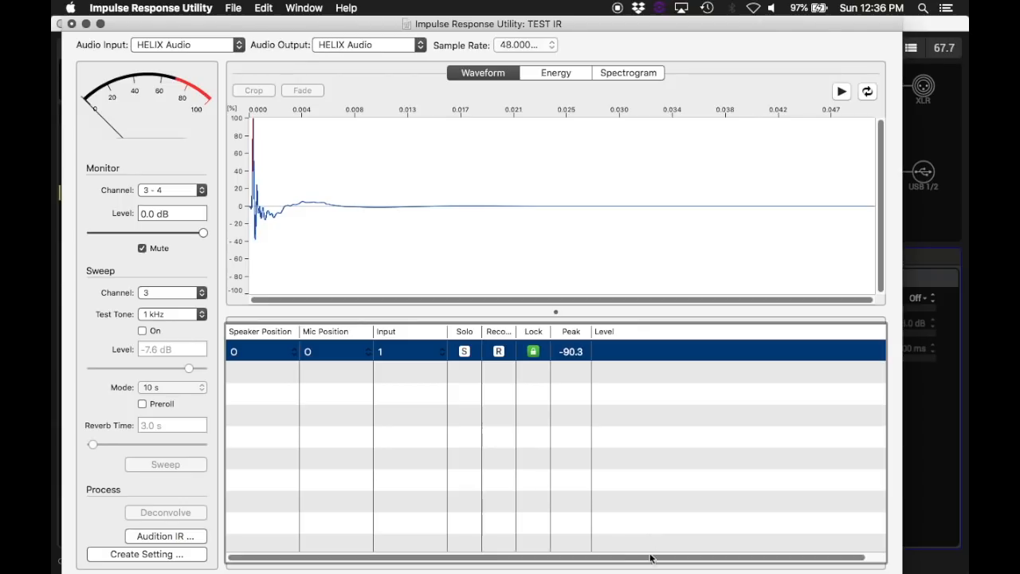
Step: Switch to Audacity and open TEST IR KEMPER.SDIR from the Audio Music Apps Impulse Responses folder, reading it directly from the original
mouse_move(594, 562)
click(764, 542)
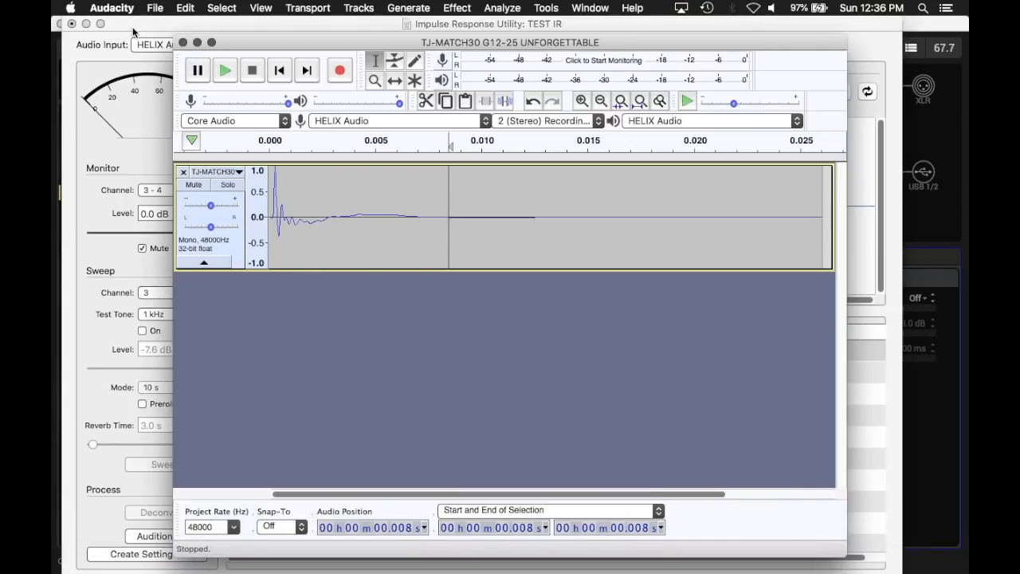
click(152, 11)
click(165, 38)
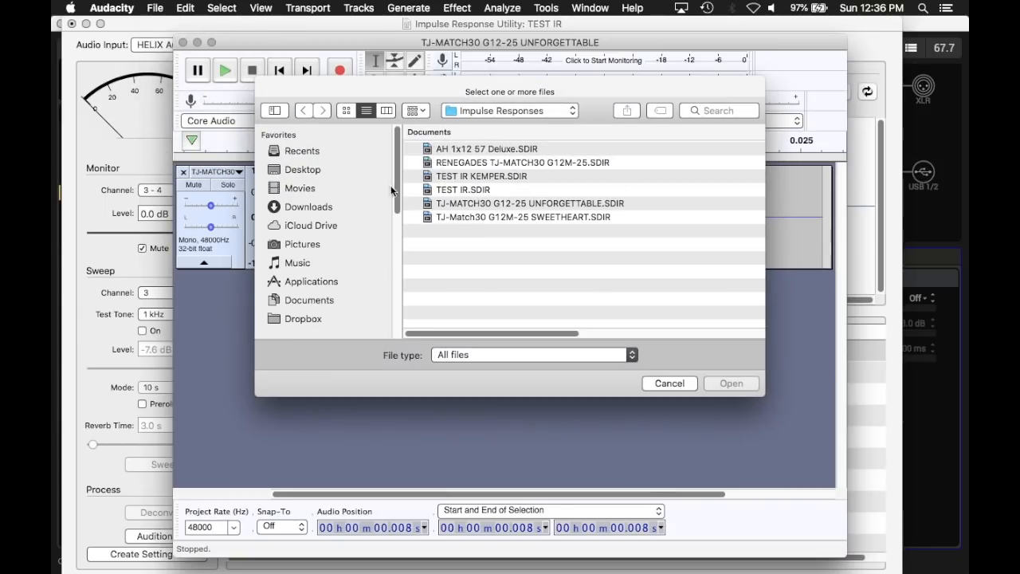
click(489, 113)
click(488, 125)
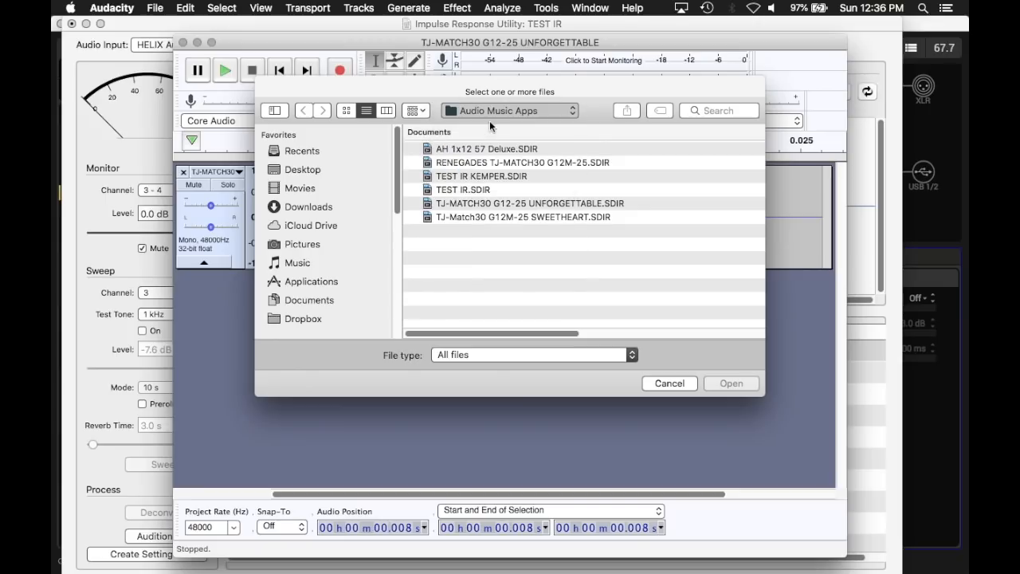
click(490, 111)
click(490, 113)
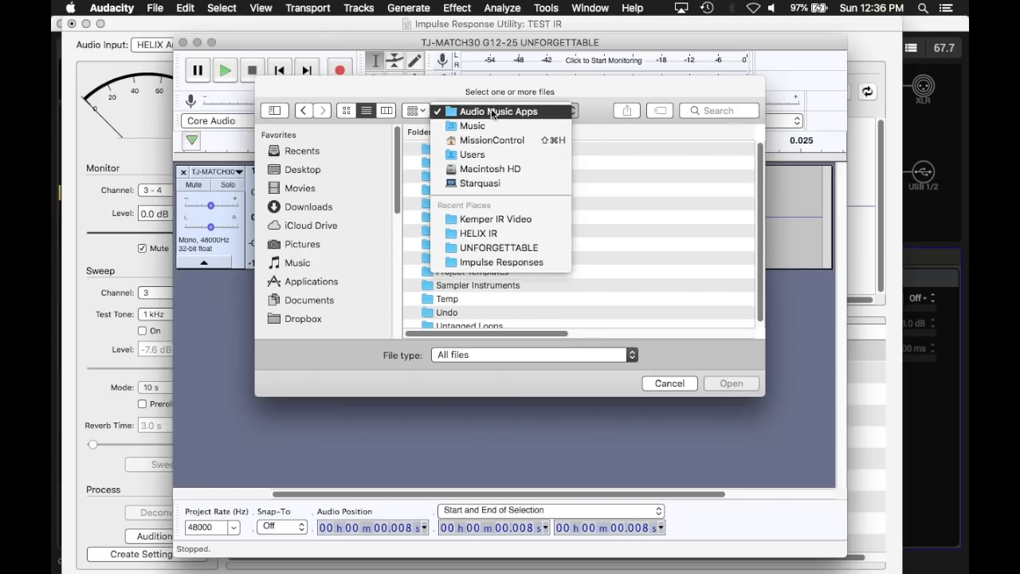
double_click(474, 217)
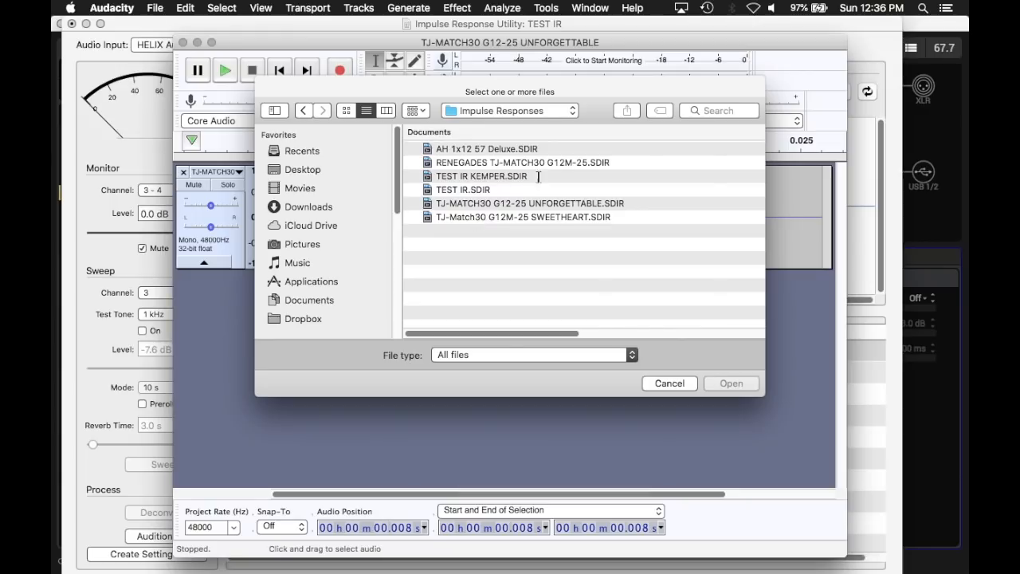
click(500, 177)
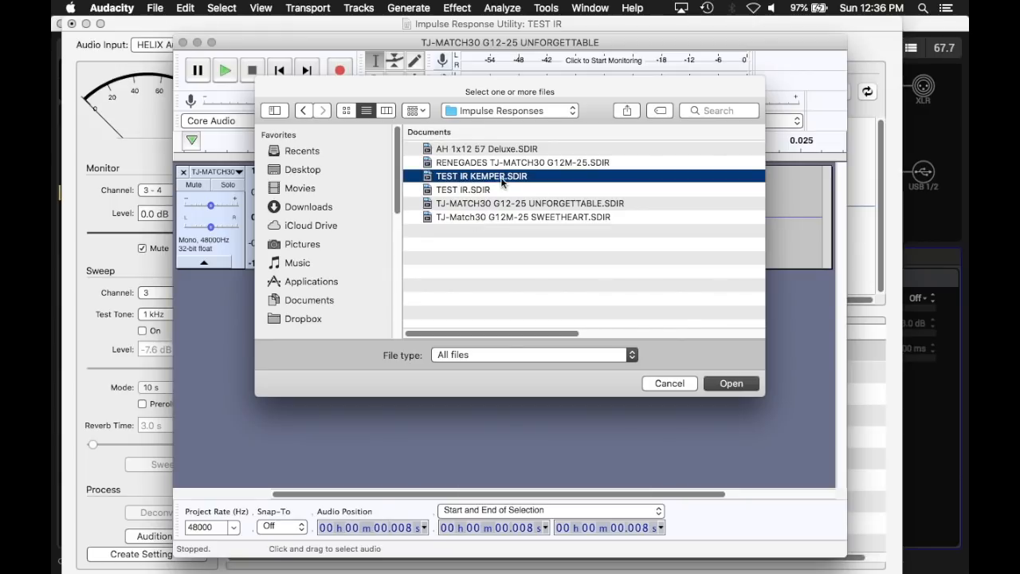
click(731, 383)
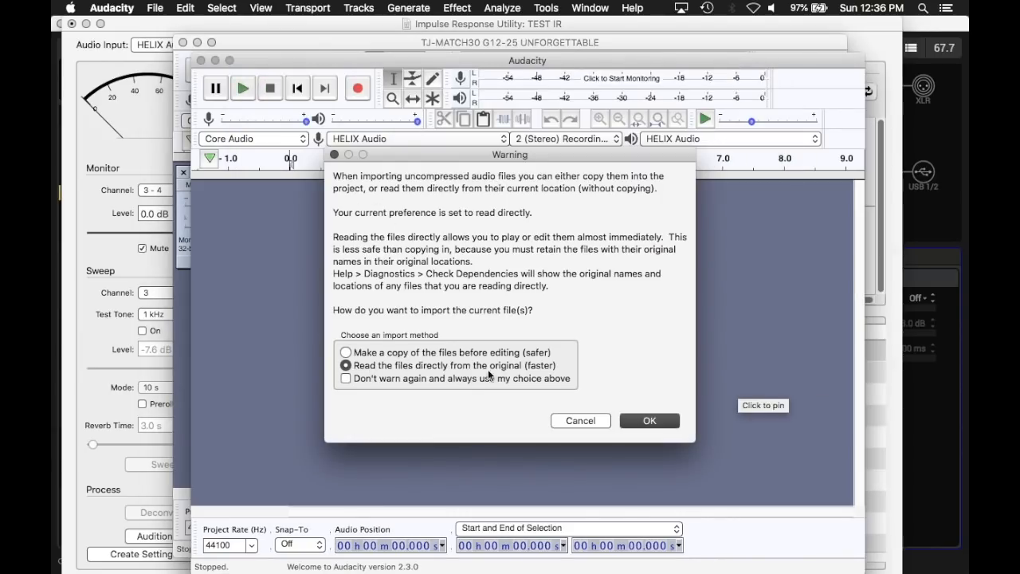
click(664, 424)
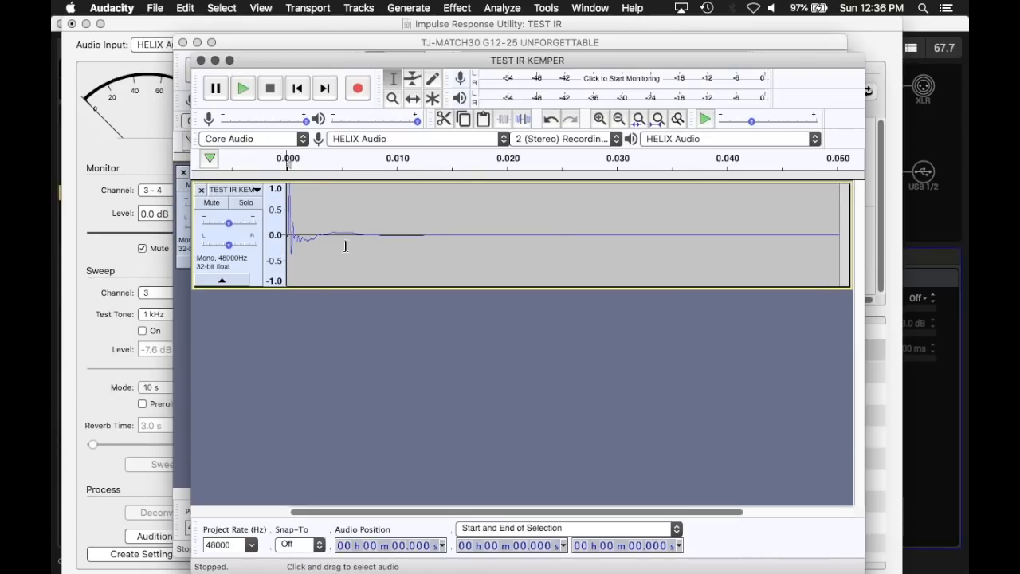
Step: Export the audio to the Desktop as TEST IR KEMPER in WAV signed 16-bit PCM format, leaving the metadata tags empty
click(154, 9)
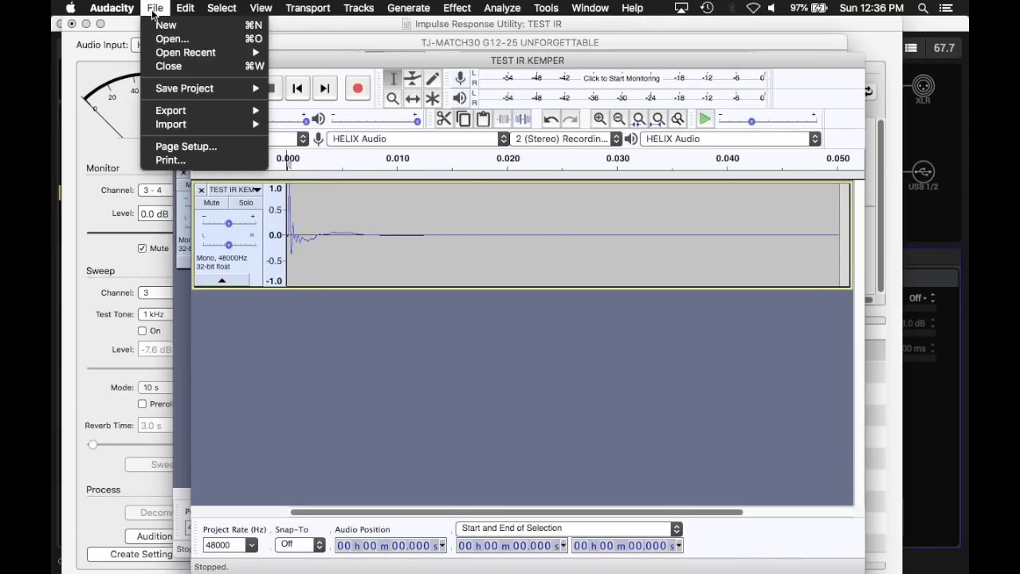
mouse_move(231, 111)
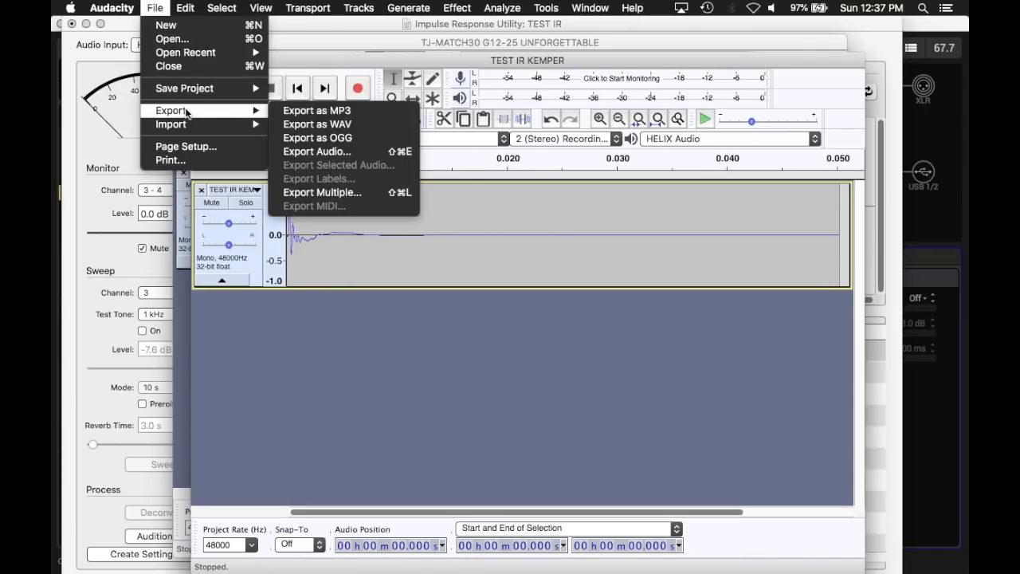
click(324, 125)
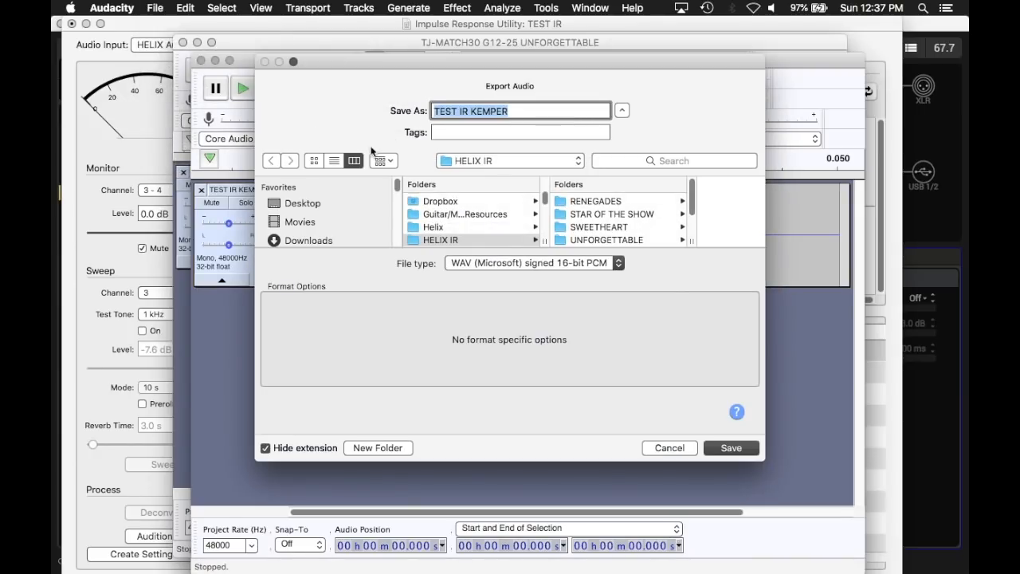
click(312, 201)
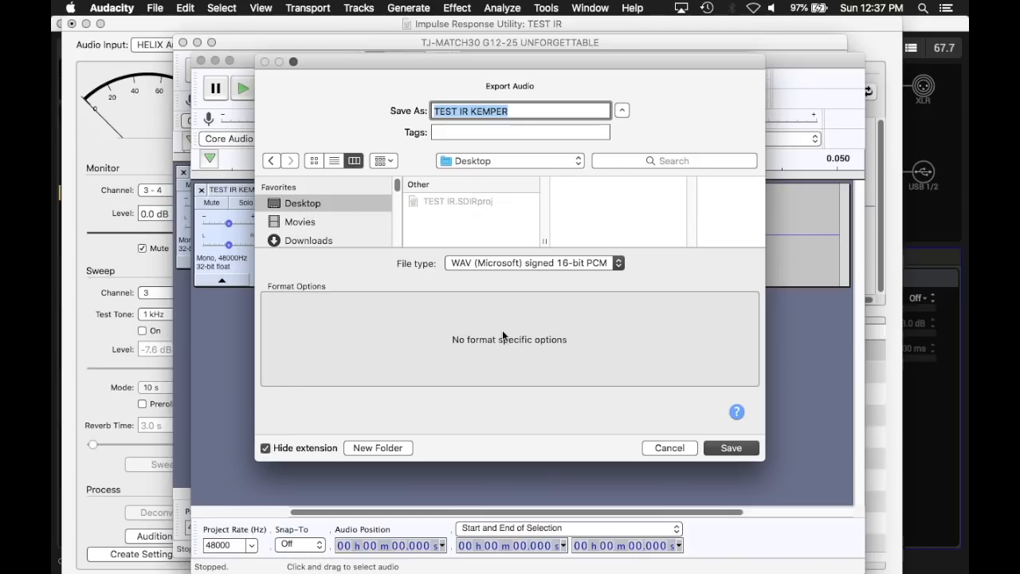
click(738, 450)
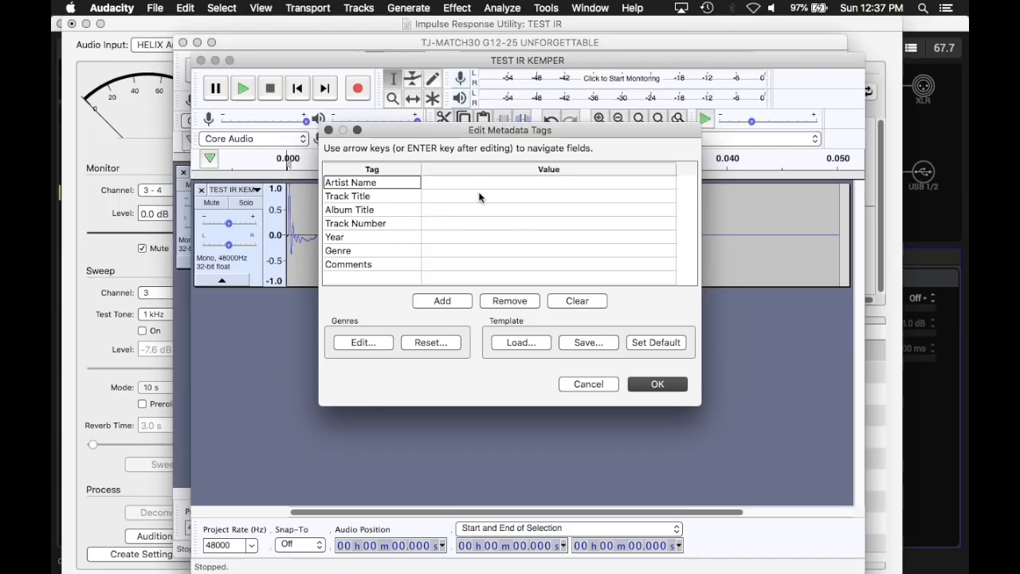
click(652, 383)
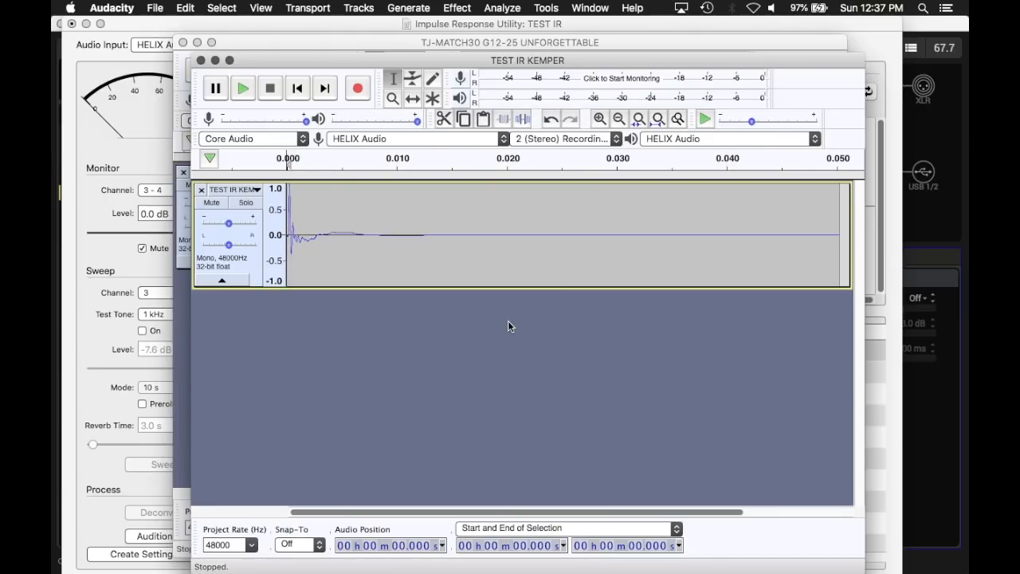
Step: Switch to HX Edit, route the upper path's output to Path 2A, and set the lower path's input to None
click(941, 242)
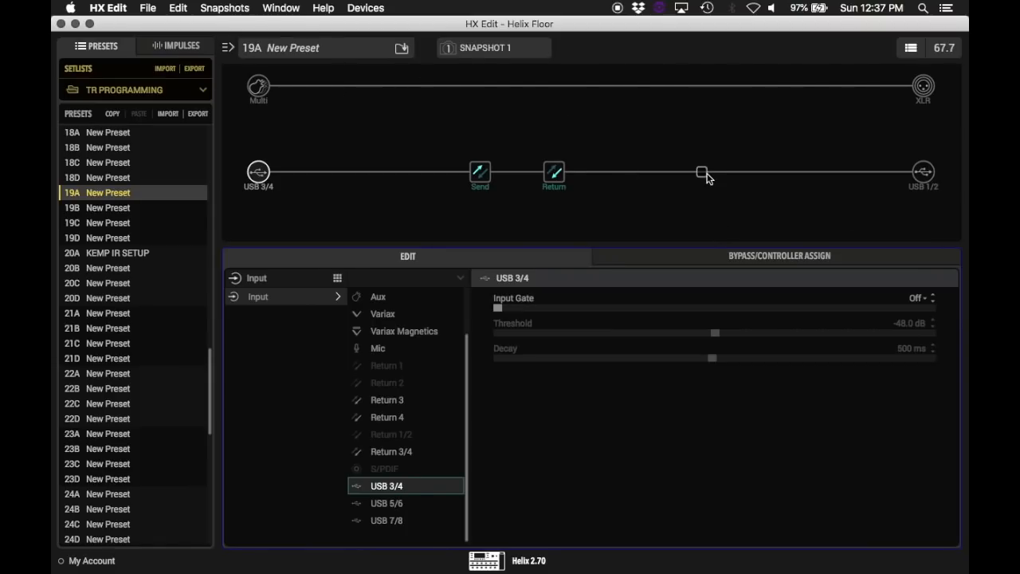
click(922, 88)
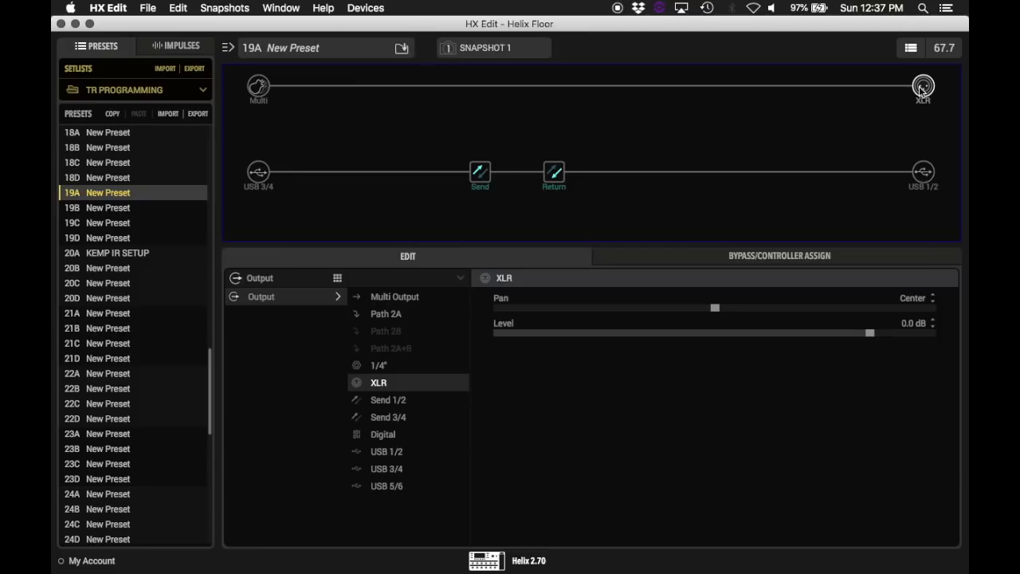
click(403, 315)
click(256, 177)
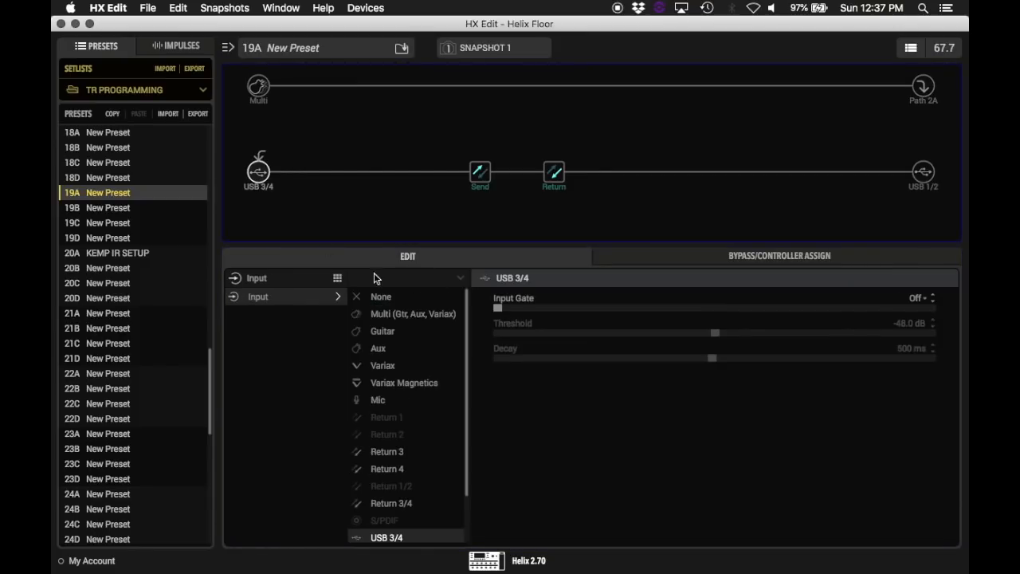
click(384, 298)
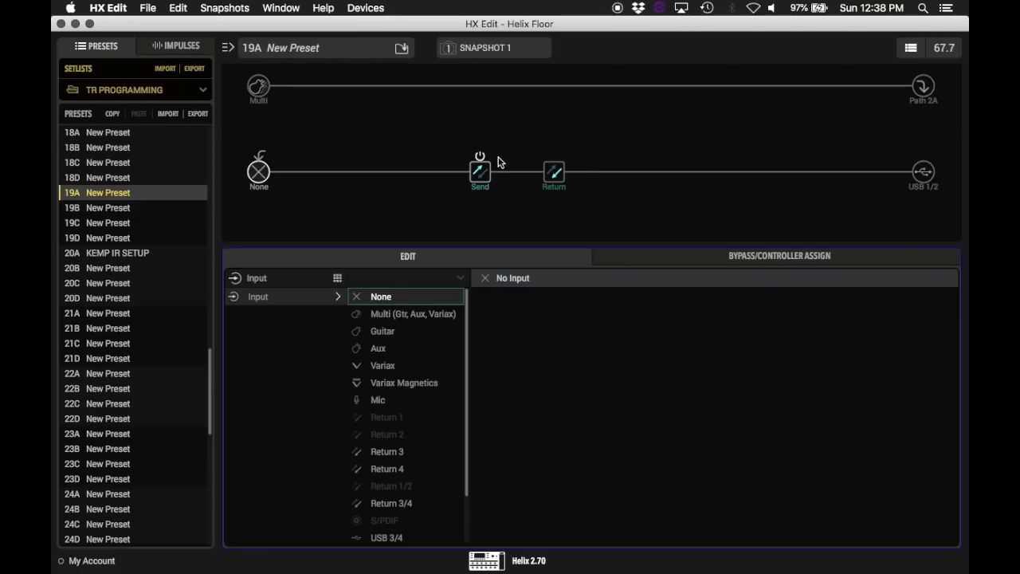
Step: Import TEST IR KEMPER.wav from the Desktop into impulse slot 70
click(188, 48)
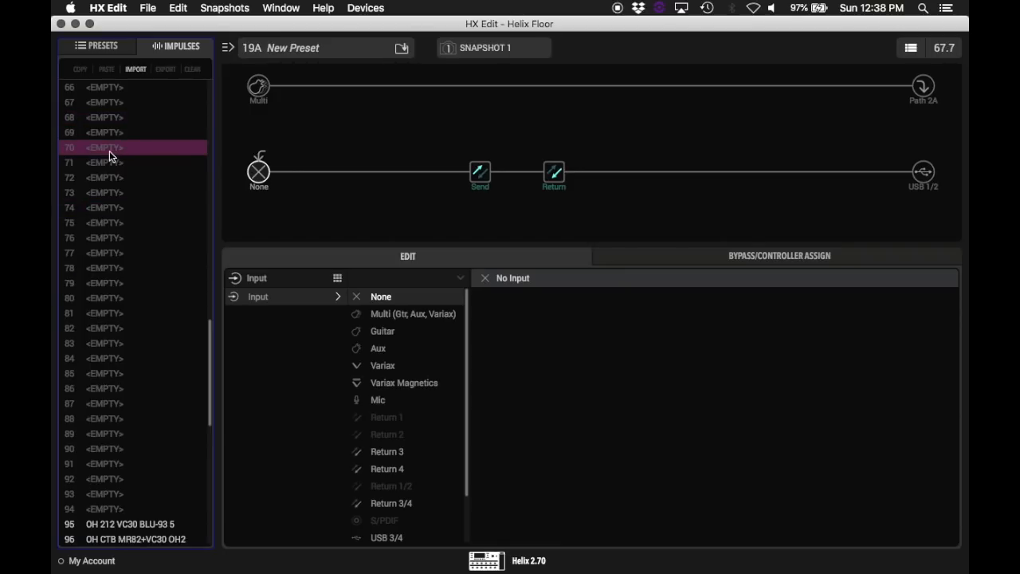
right_click(109, 151)
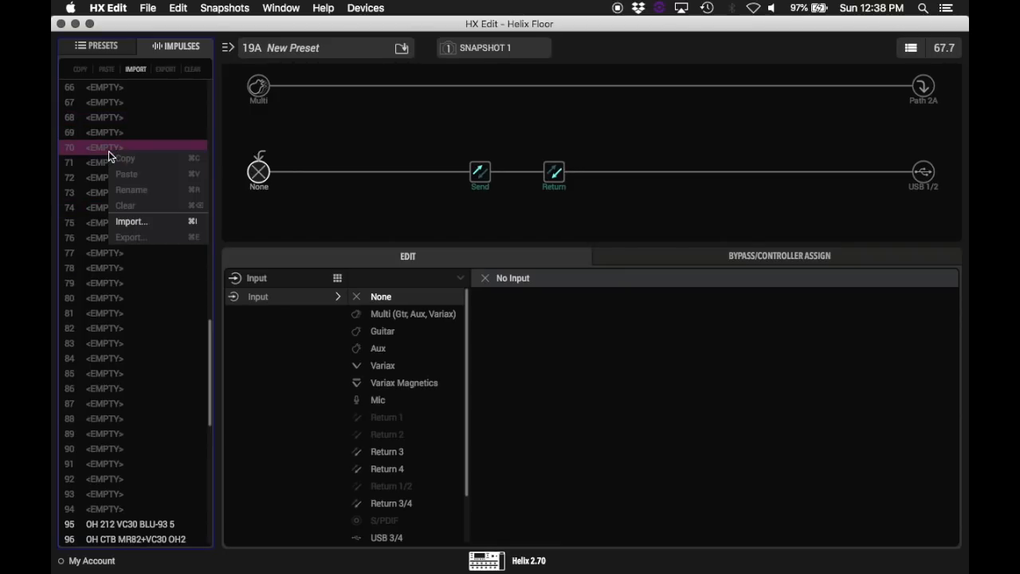
click(128, 222)
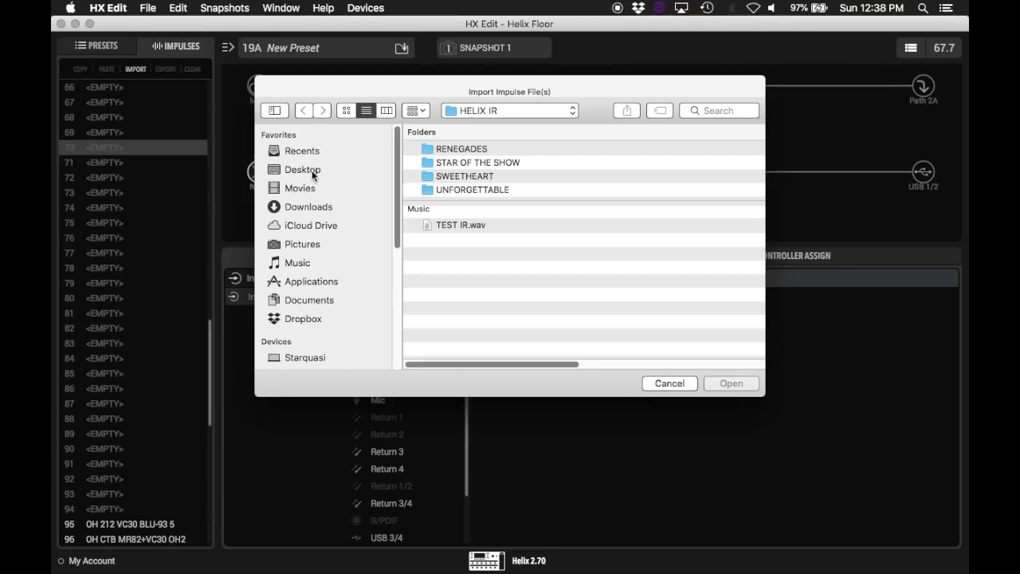
click(310, 170)
click(501, 149)
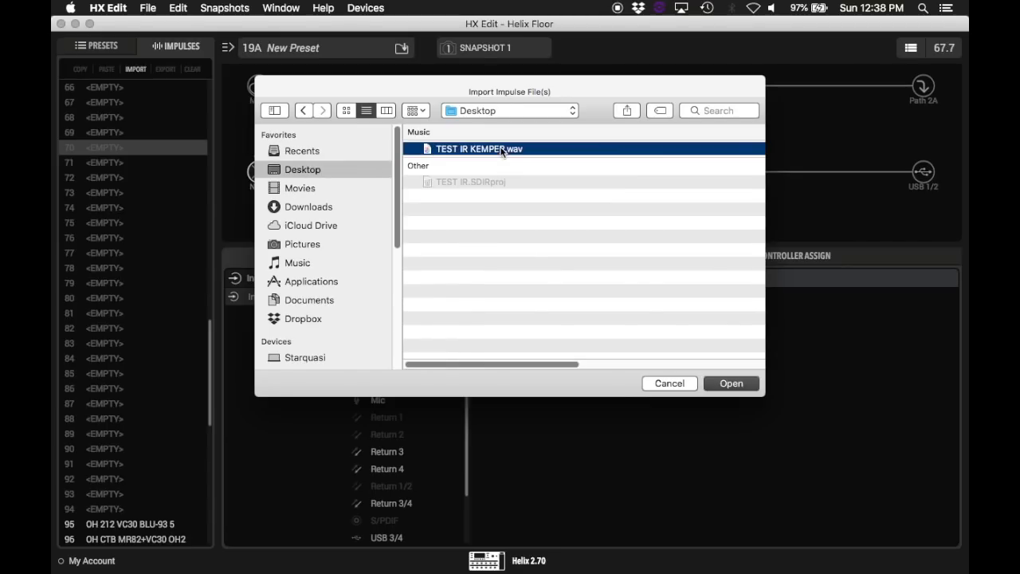
click(731, 383)
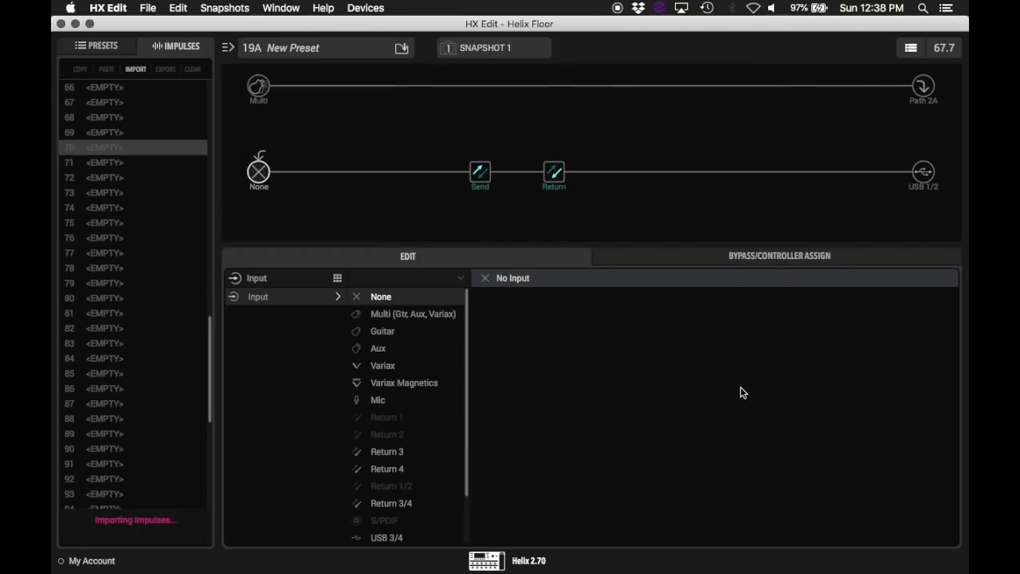
click(120, 150)
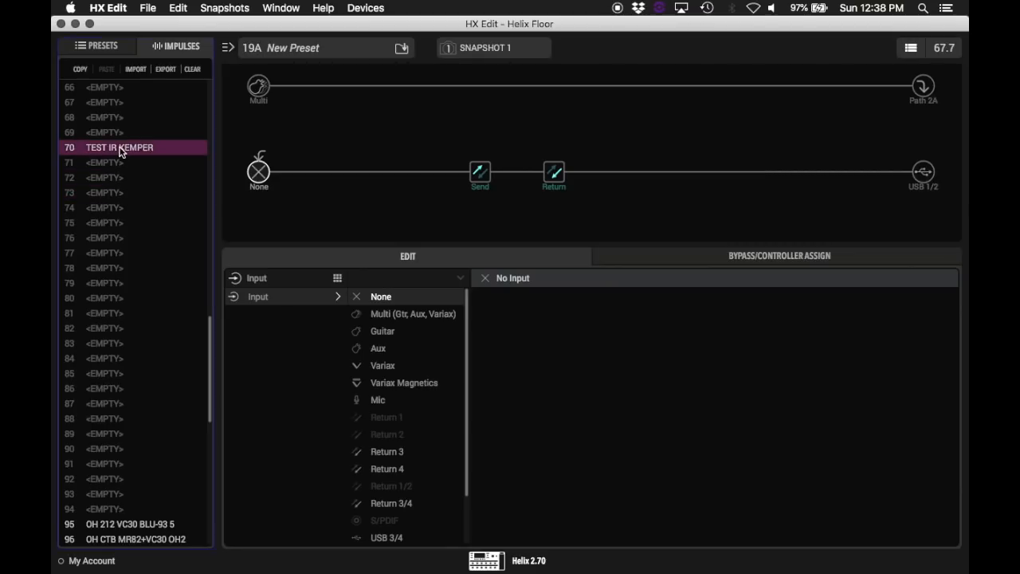
Step: Rename snapshot 1 as KEMPER
click(480, 47)
click(486, 51)
right_click(485, 49)
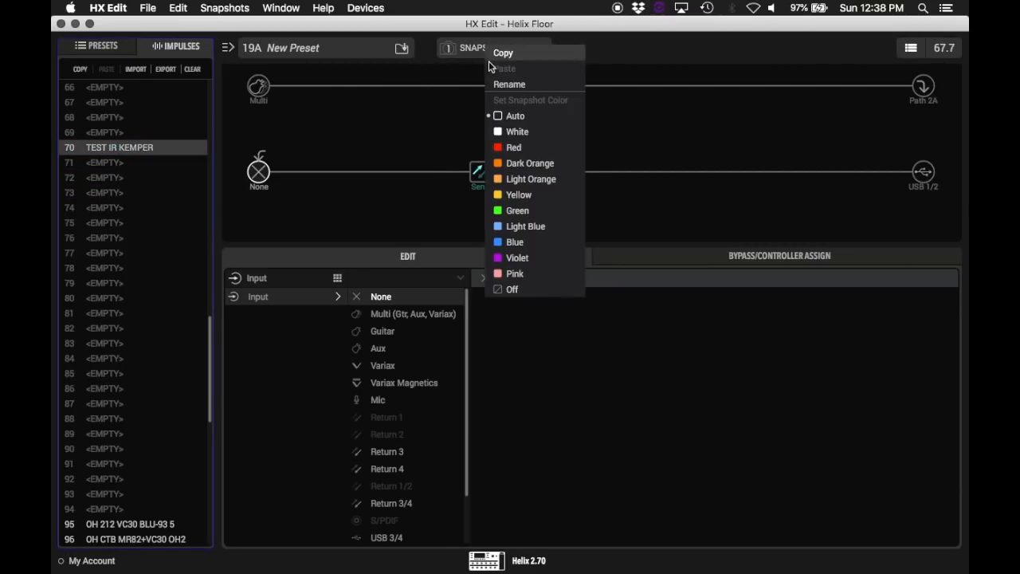
click(500, 84)
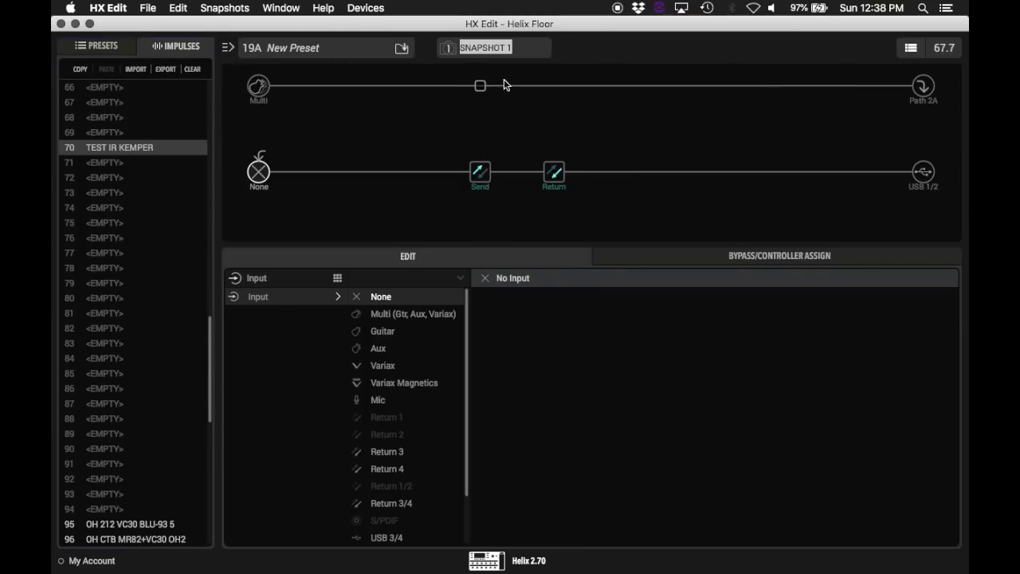
text(KEMPER)
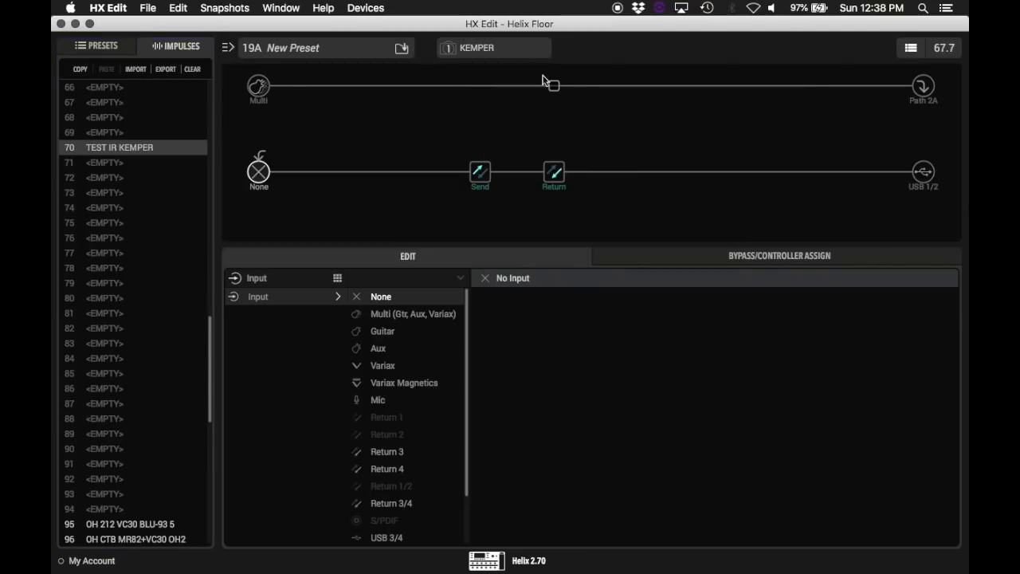
Step: Switch to snapshot 2 and bypass the Send and Return blocks on the lower path
click(486, 48)
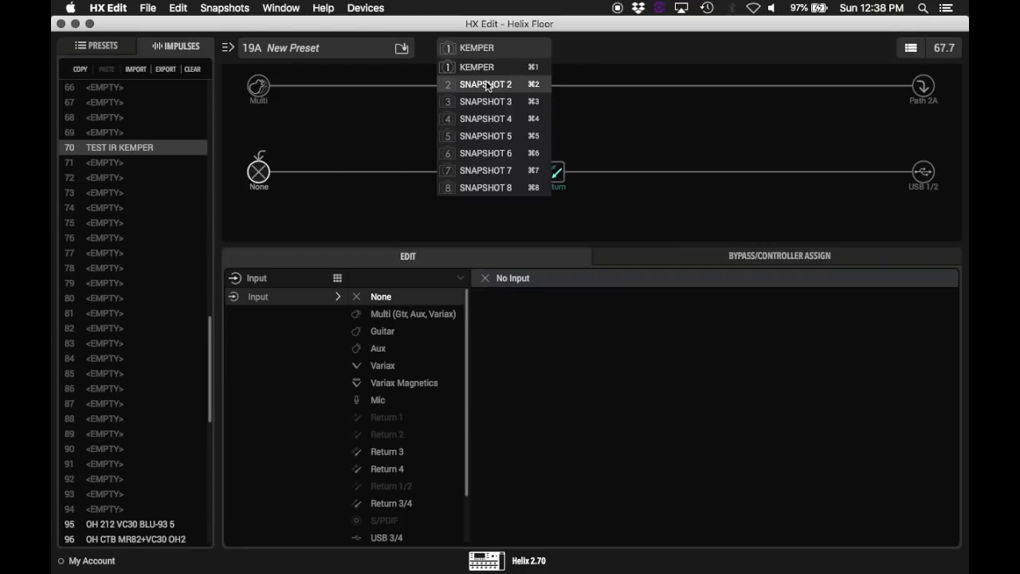
click(488, 85)
click(480, 157)
click(554, 157)
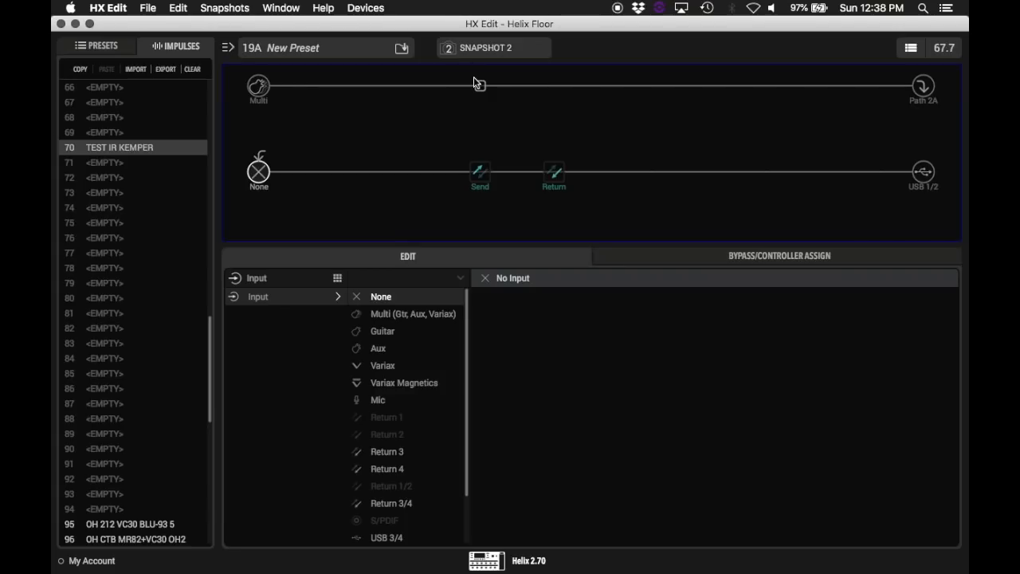
Step: Add a mono IR 2048 block to the upper path and assign it impulse 70, TEST IR KEMPER
click(554, 85)
scroll(335, 478, down, 3)
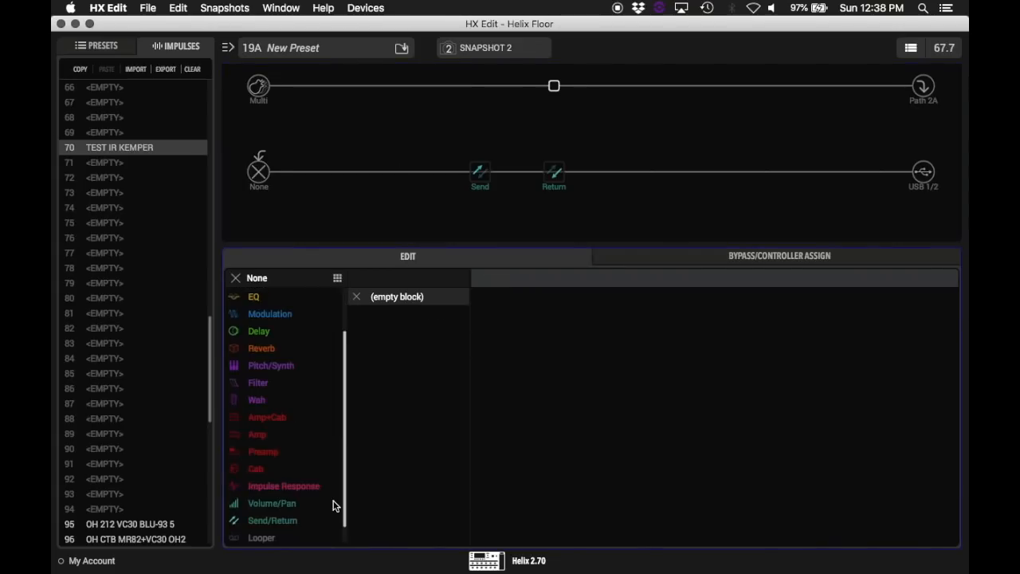
click(311, 485)
click(387, 297)
click(390, 314)
click(875, 298)
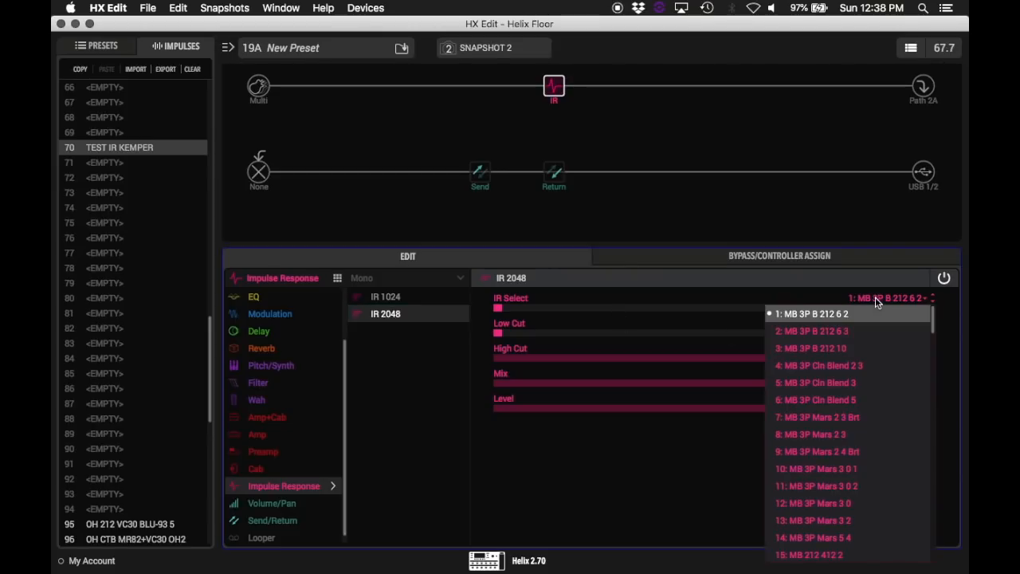
scroll(833, 451, down, 3)
scroll(832, 451, down, 10)
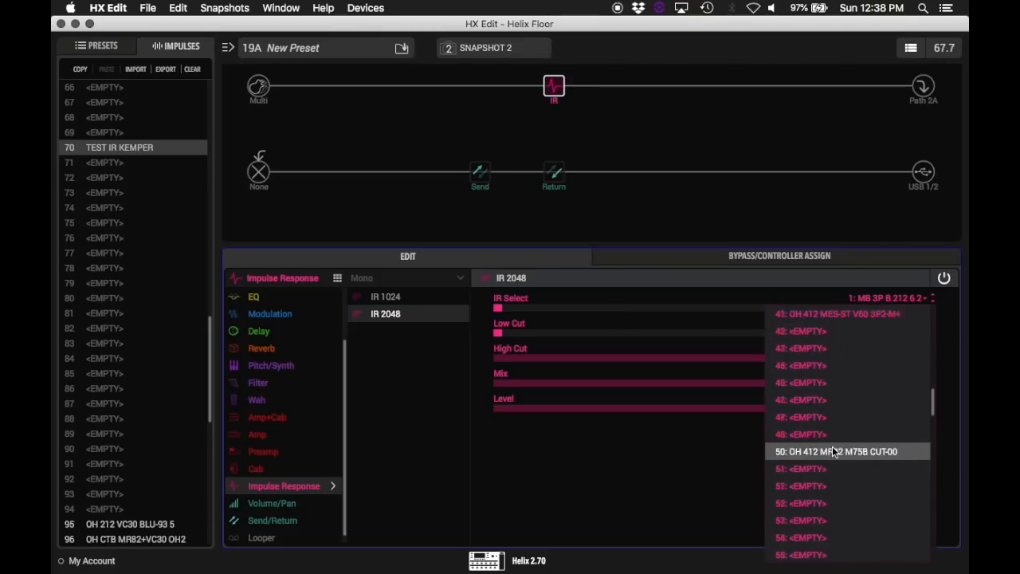
scroll(832, 451, down, 1)
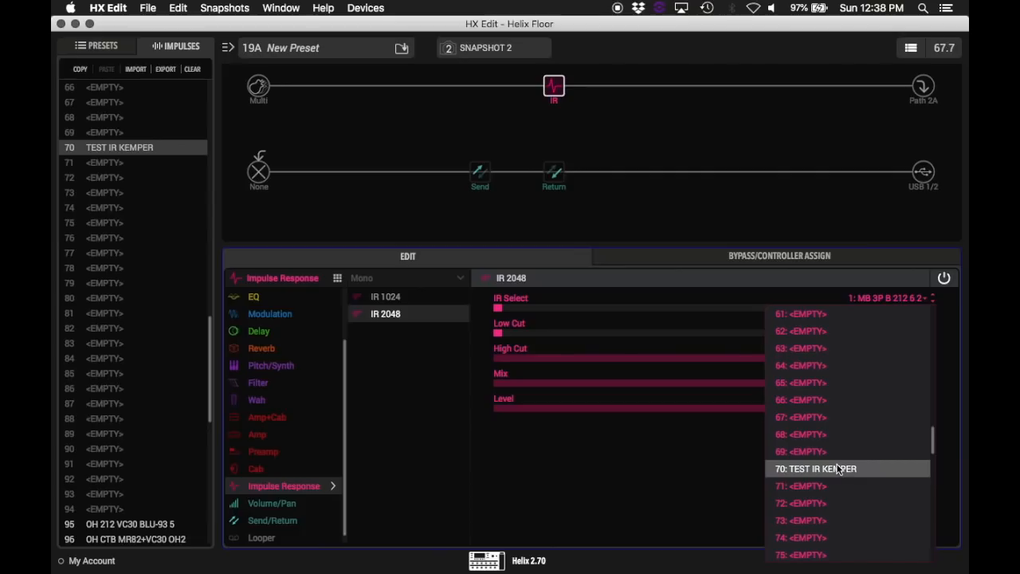
click(838, 470)
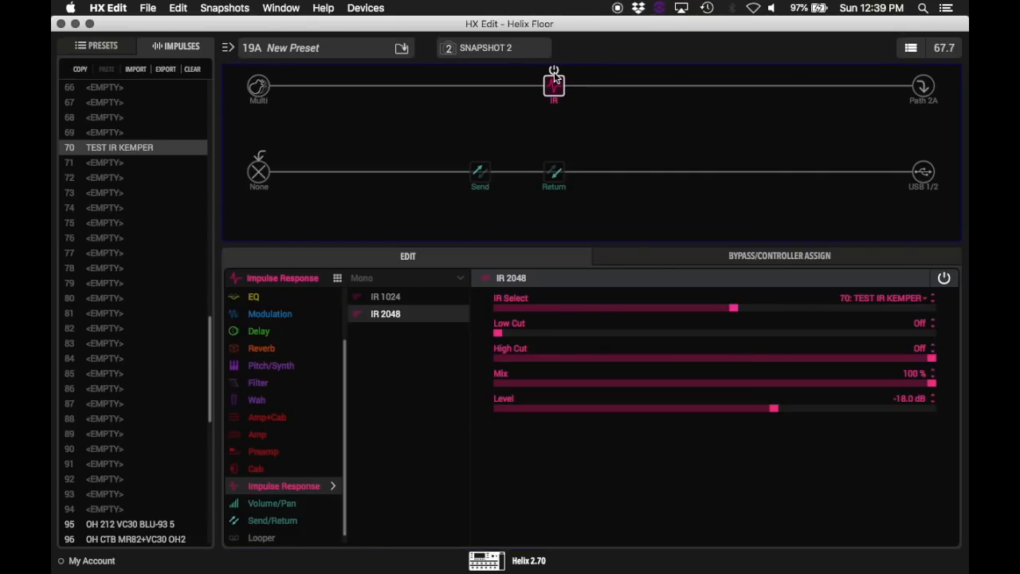
Step: Add a Matchstick Ch2 guitar amp before the IR block and set its Ch Vol to 4.4
click(480, 89)
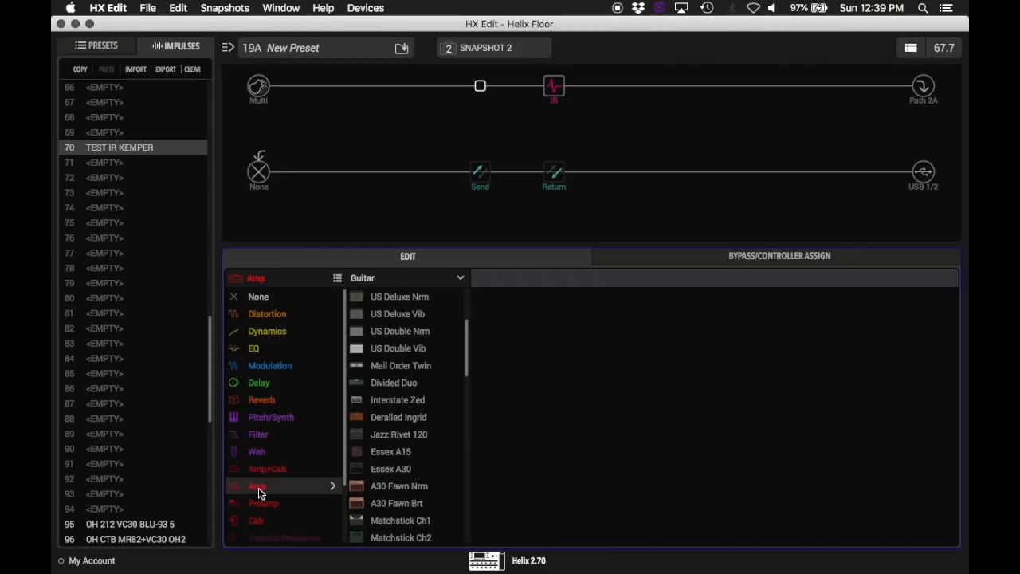
drag(467, 363, 459, 402)
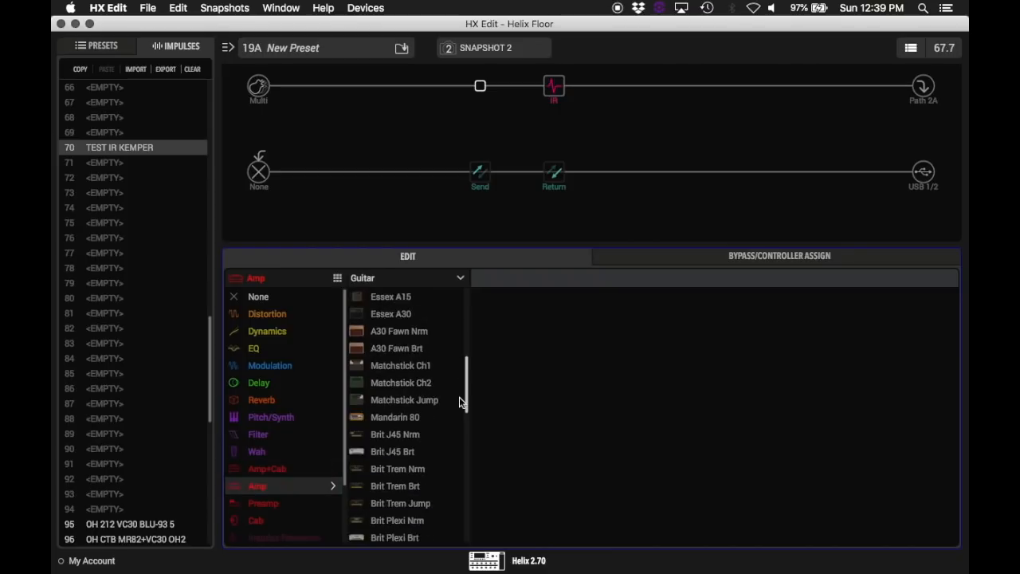
click(400, 384)
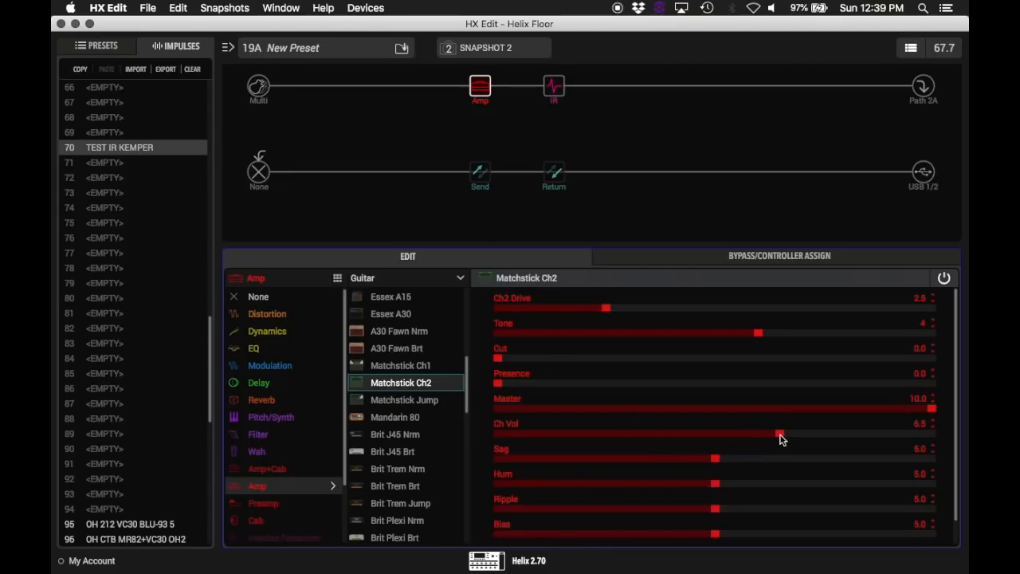
drag(780, 437, 717, 440)
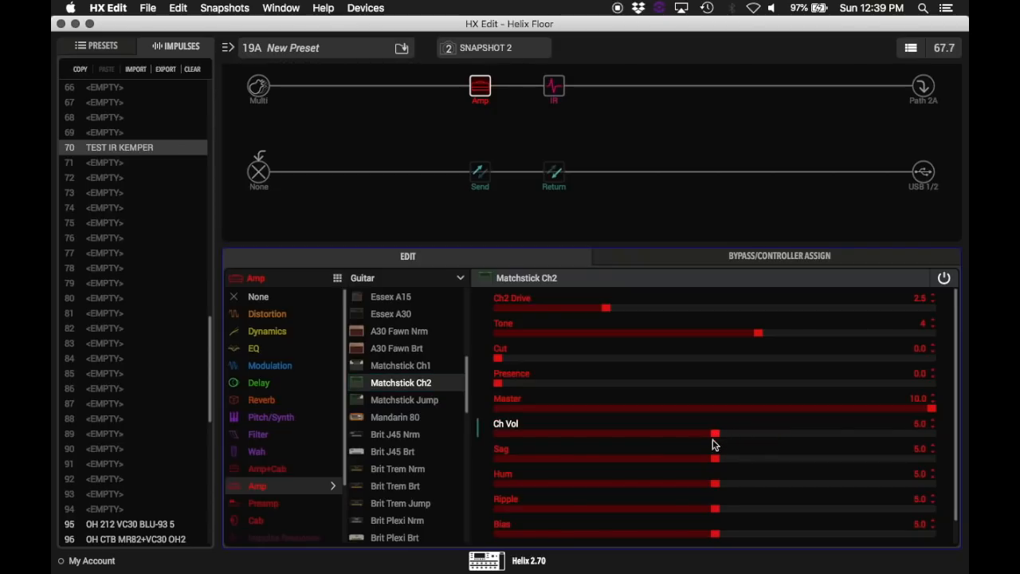
drag(709, 455, 659, 440)
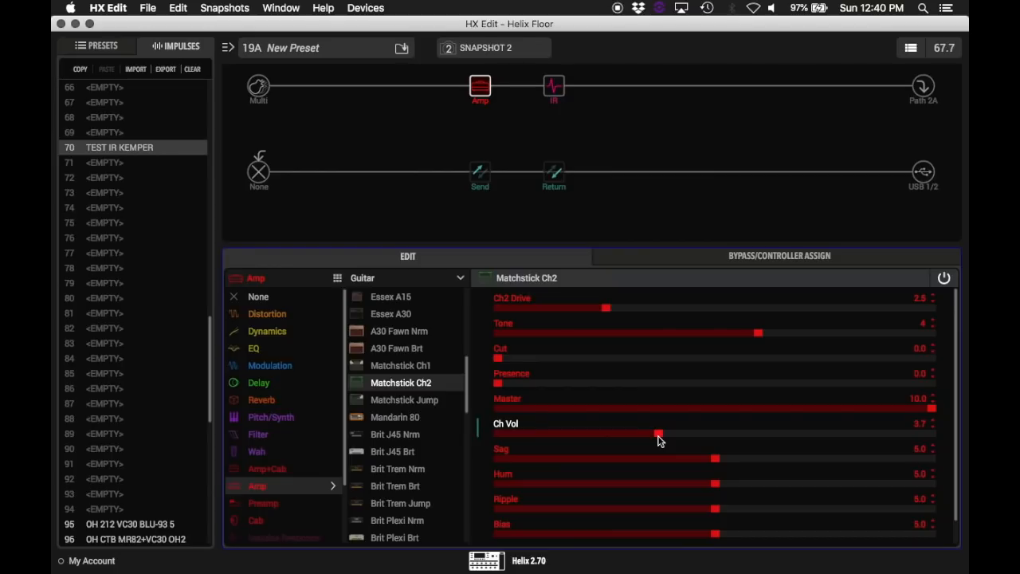
drag(683, 437, 687, 437)
Step: Rename snapshot 2 as HELIX IR
right_click(500, 57)
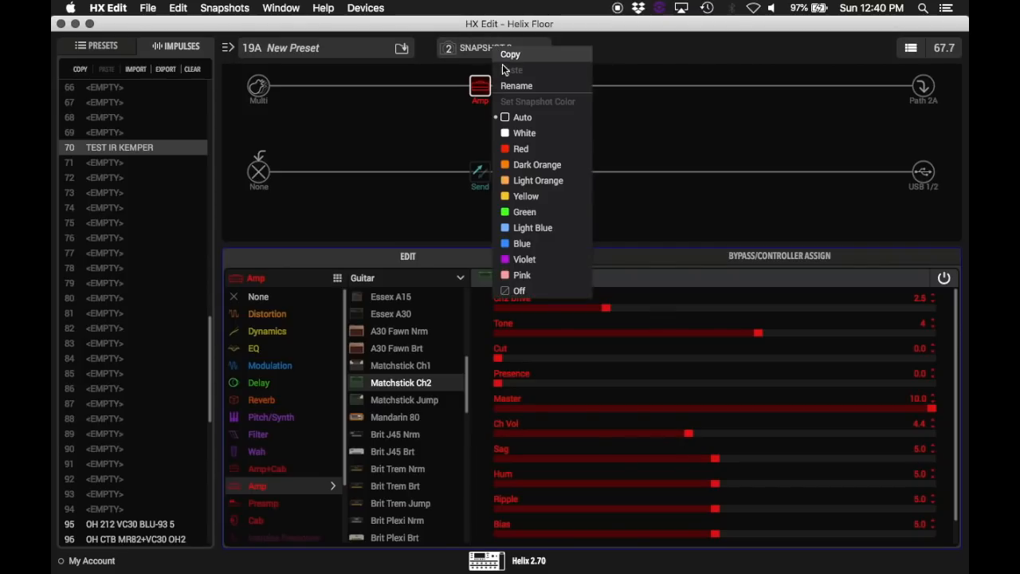
click(514, 86)
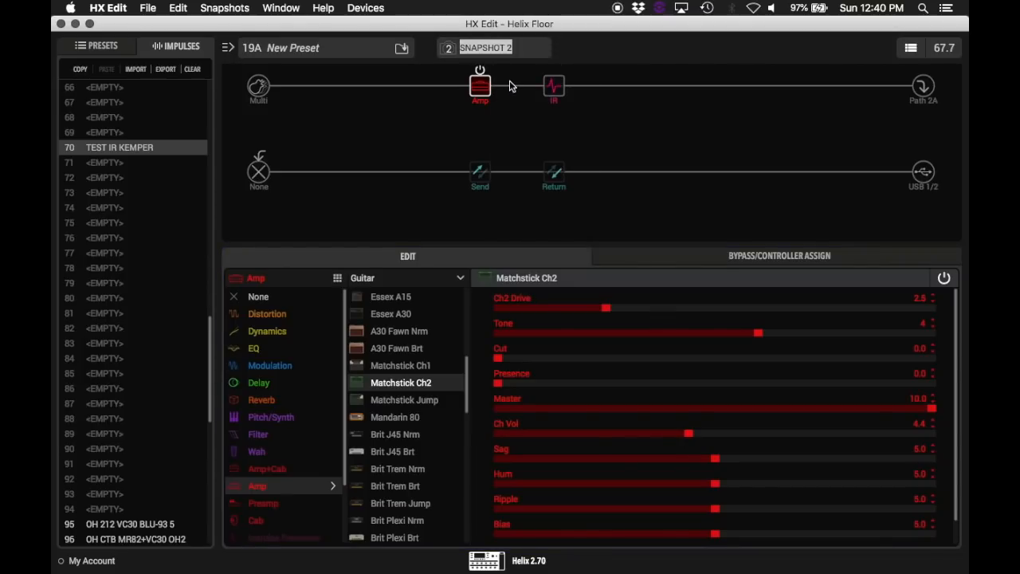
text(HELIX IR)
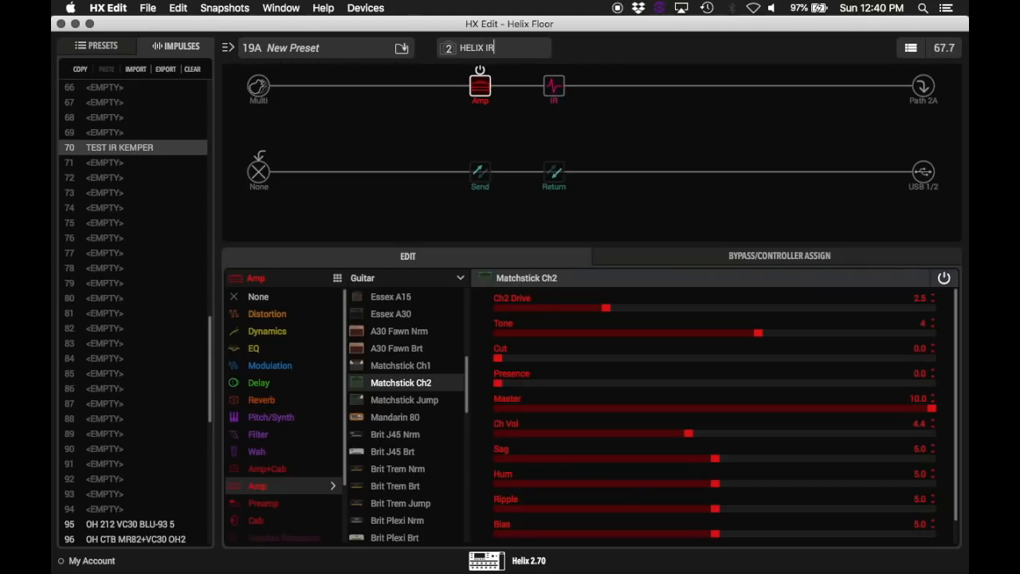
Step: Recall the KEMPER snapshot and bypass the Amp and IR blocks on the upper path
click(482, 51)
click(483, 70)
click(481, 70)
click(553, 69)
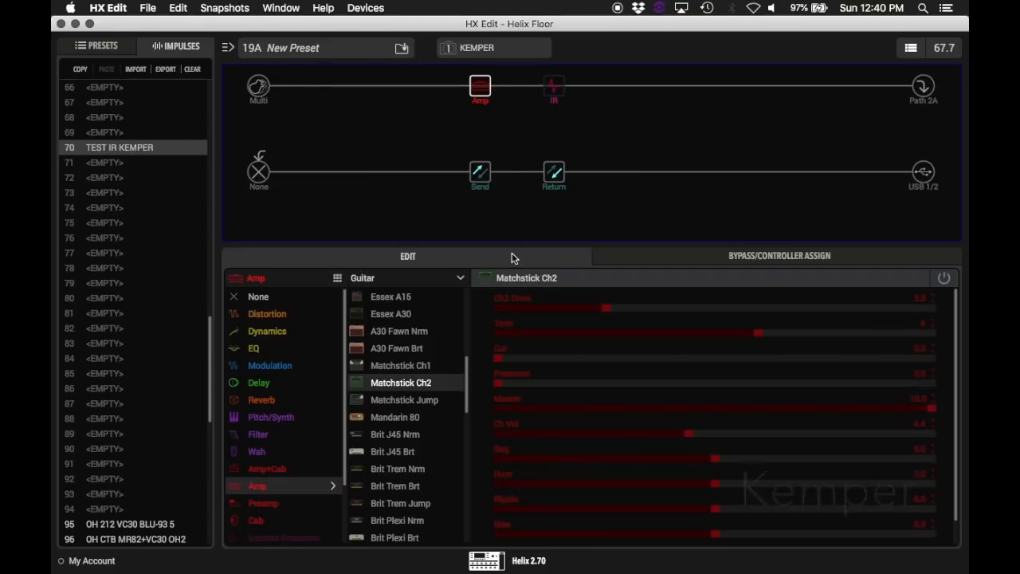
Step: Compare the KEMPER and HELIX IR snapshots by alternating between them, and inspect the IR block's settings
click(480, 50)
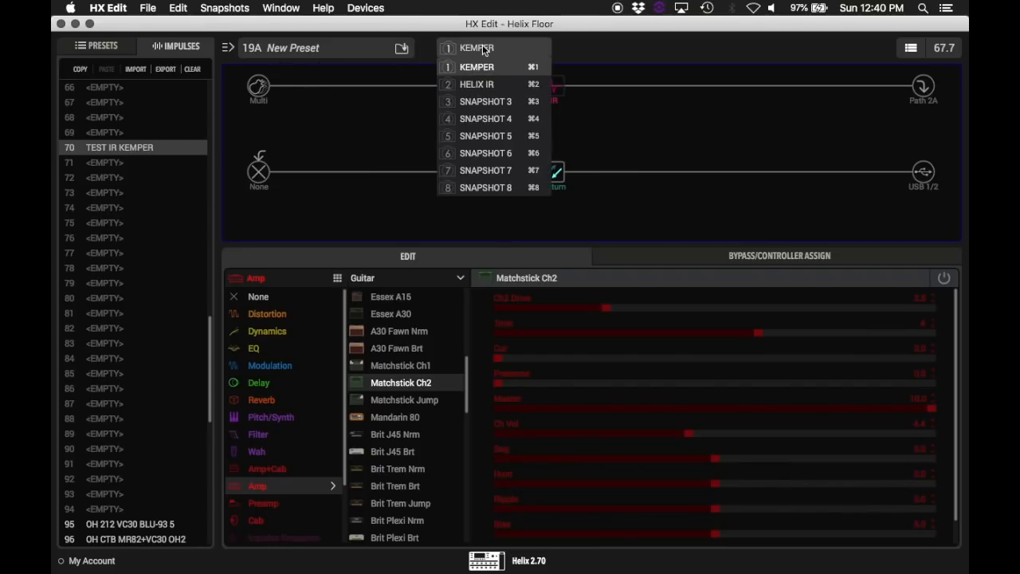
click(481, 85)
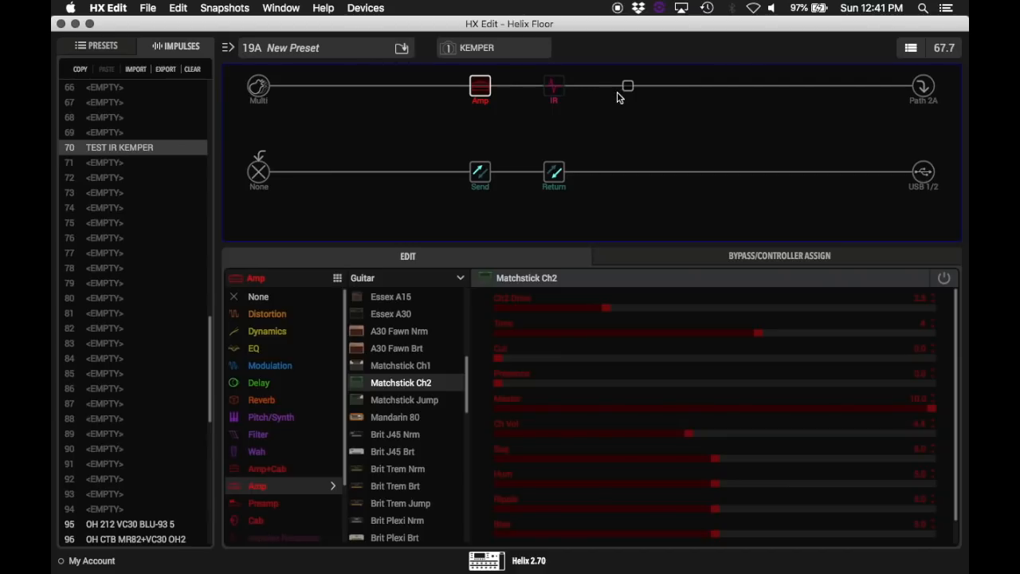
click(554, 87)
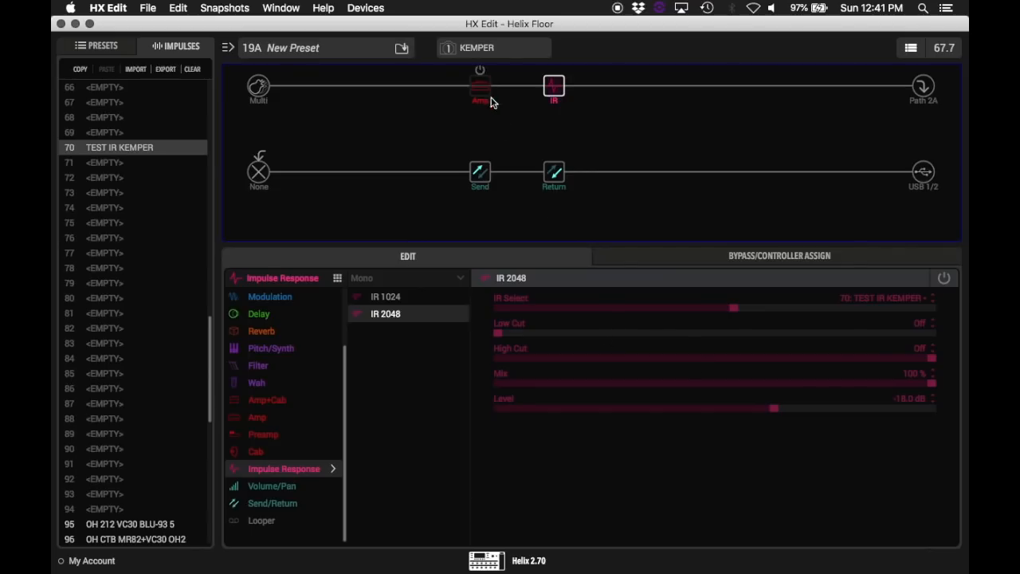
click(478, 48)
click(482, 79)
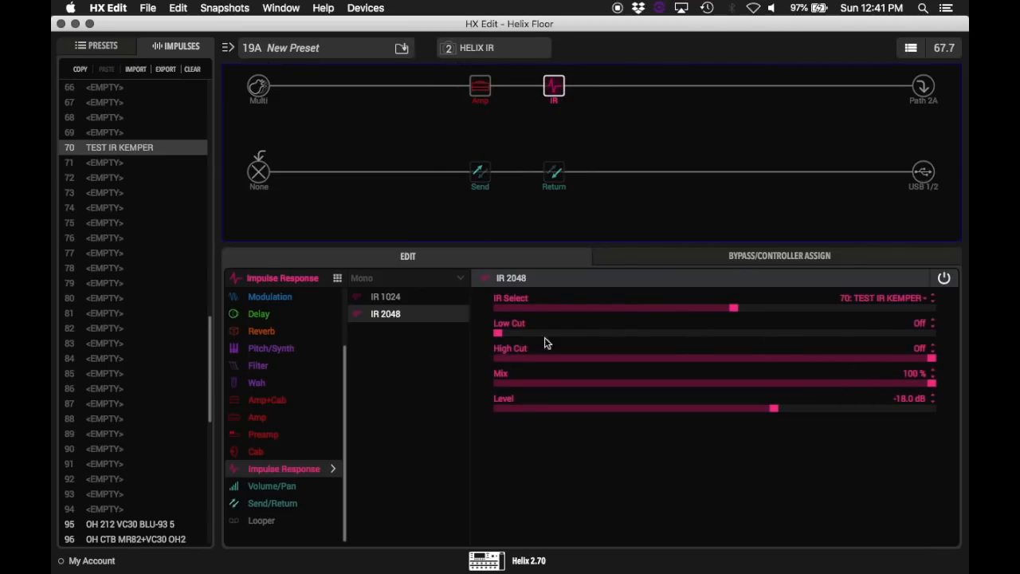
click(478, 49)
click(482, 66)
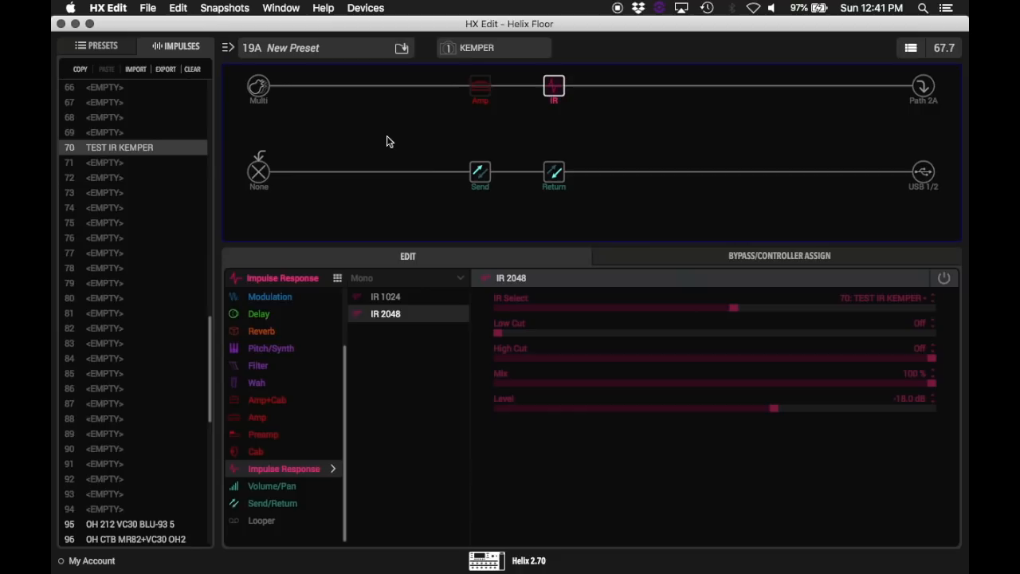
mouse_move(470, 94)
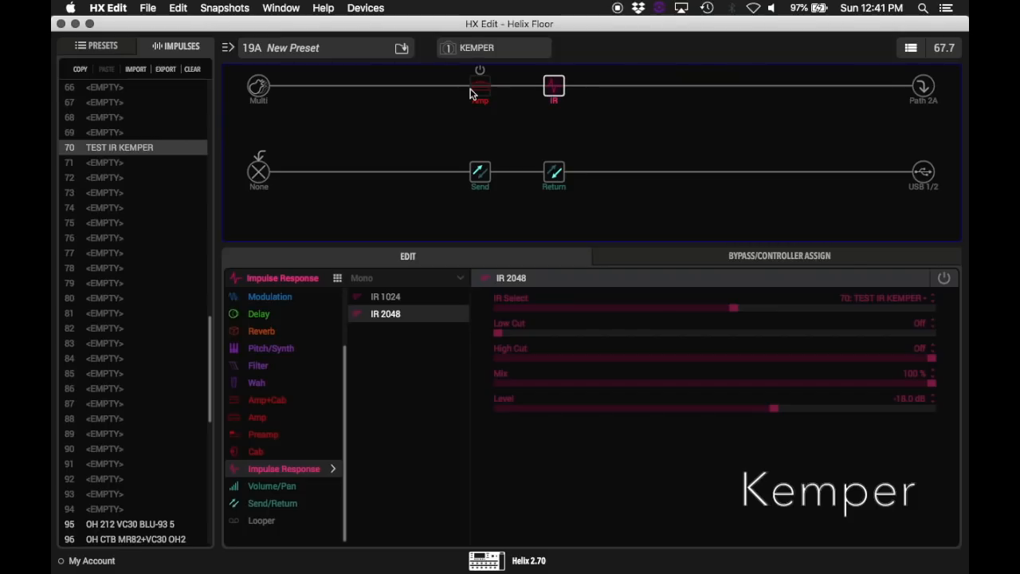
Step: Recall the HELIX IR snapshot and set the Matchstick Ch2 amp's Ch Vol to 4.7
click(475, 50)
click(482, 86)
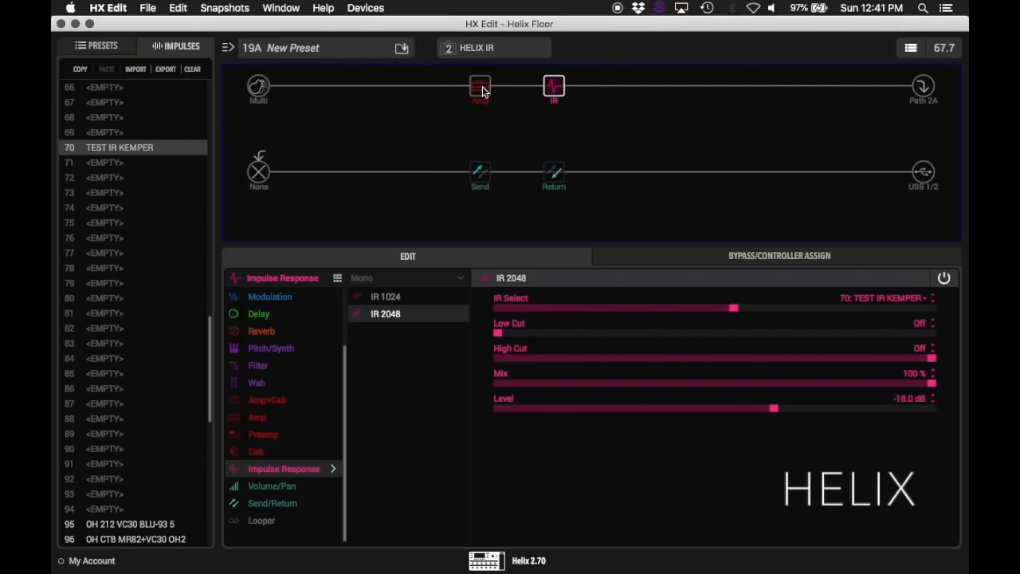
click(482, 90)
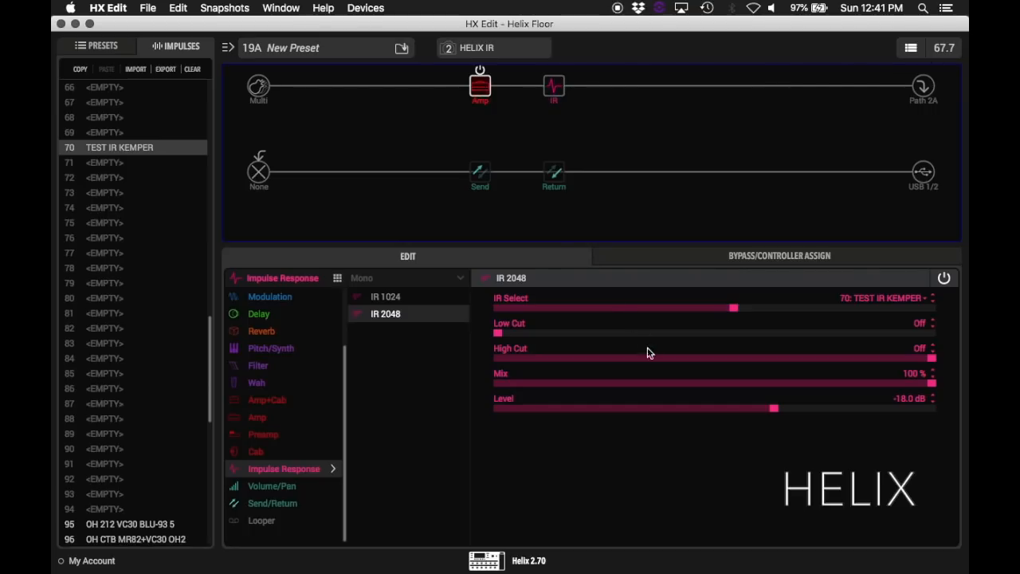
drag(689, 436, 700, 437)
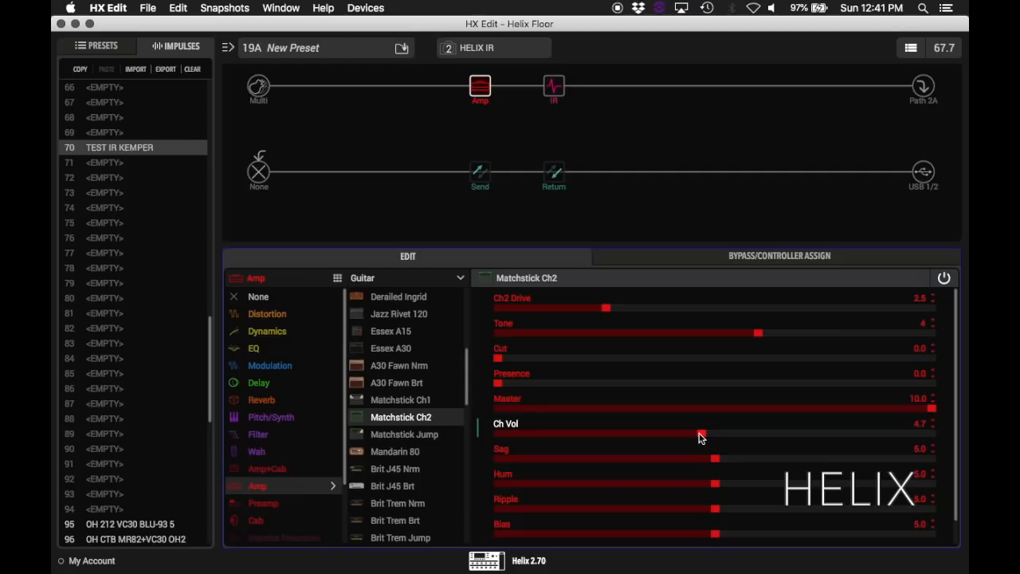
Step: Return to the KEMPER snapshot to compare its sound with the adjusted HELIX IR snapshot
click(490, 56)
click(487, 64)
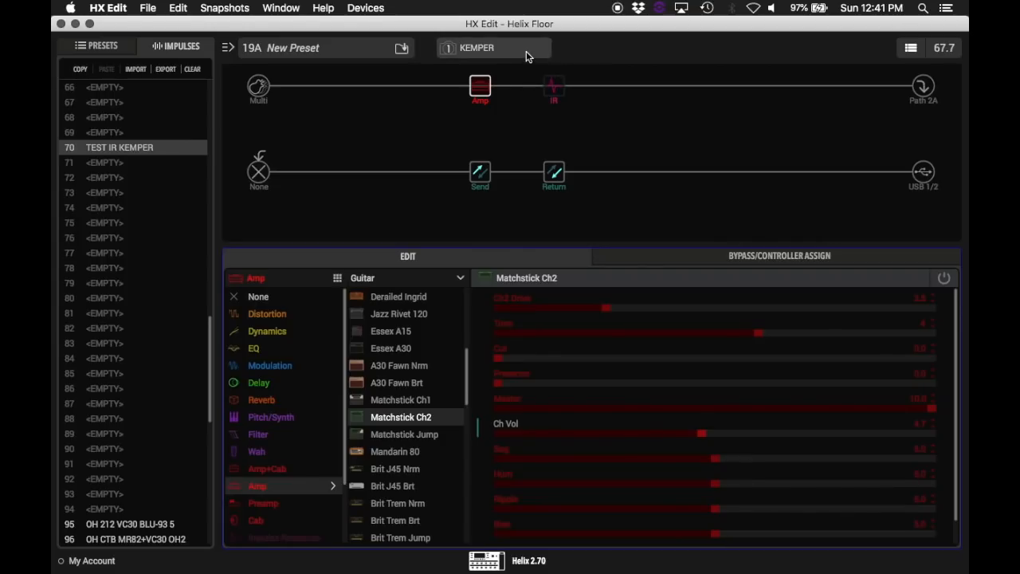
mouse_move(512, 75)
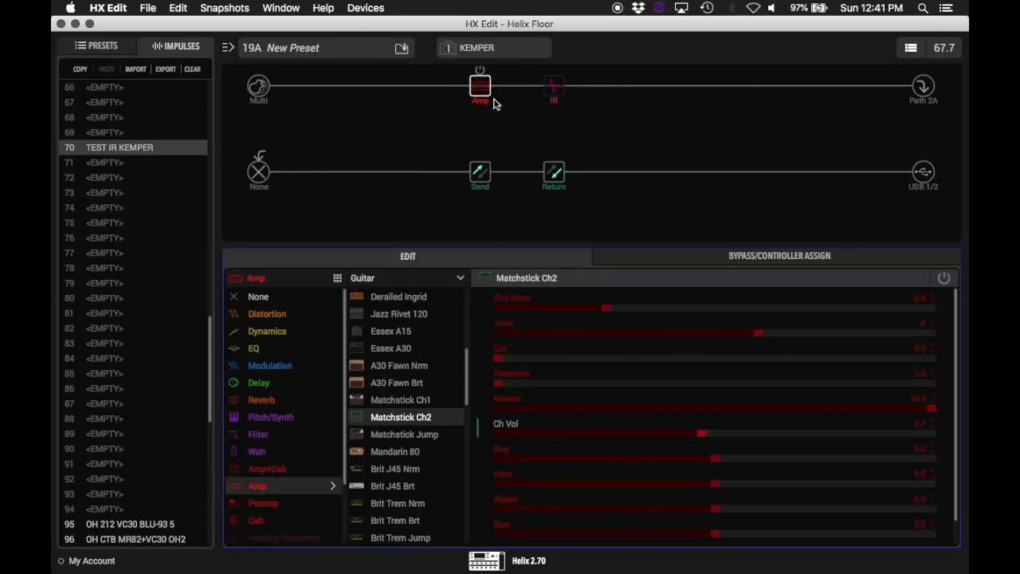